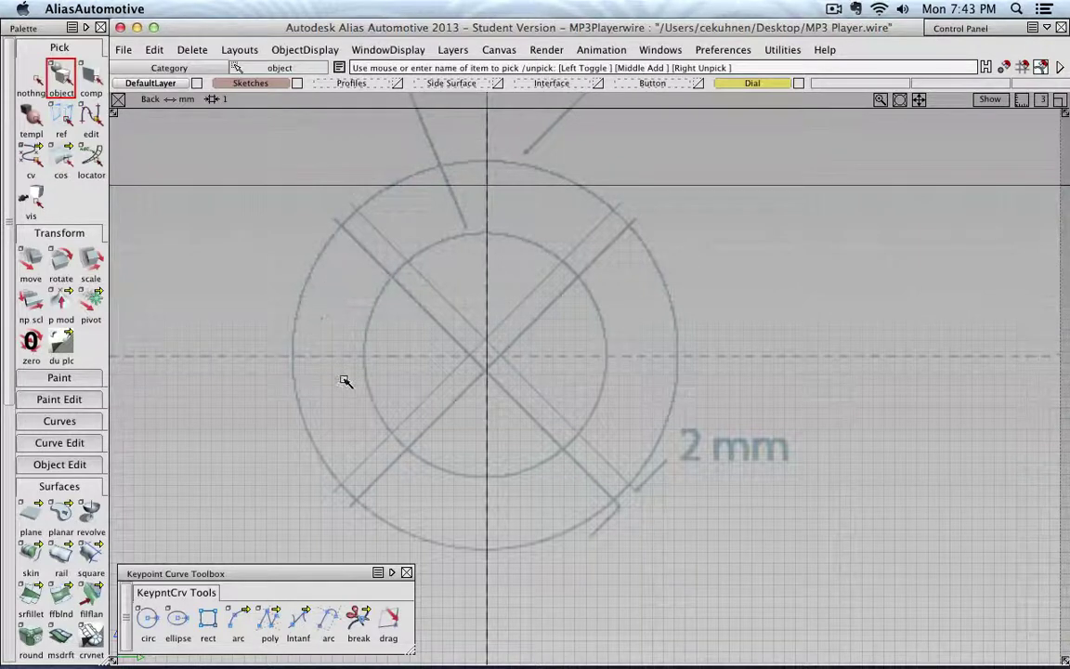
Draw two origin-centred keypoint circles matching the sketch's inner and outer rings, then deselect.
{"action": "left_click", "coordinate": [150, 624]}
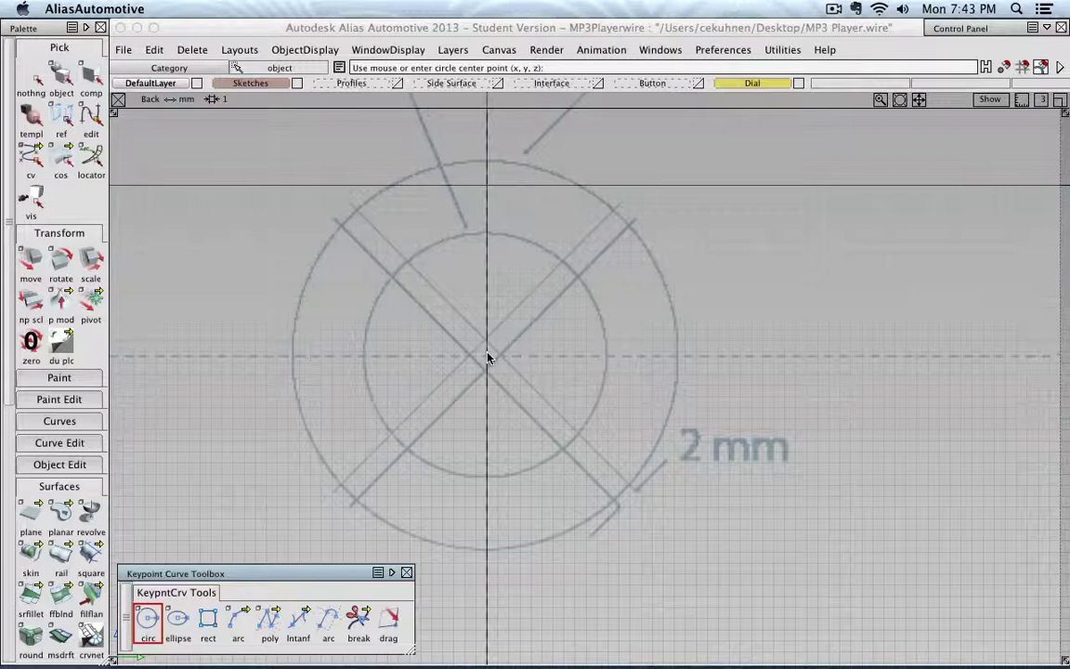
{"action": "left_click", "coordinate": [488, 357]}
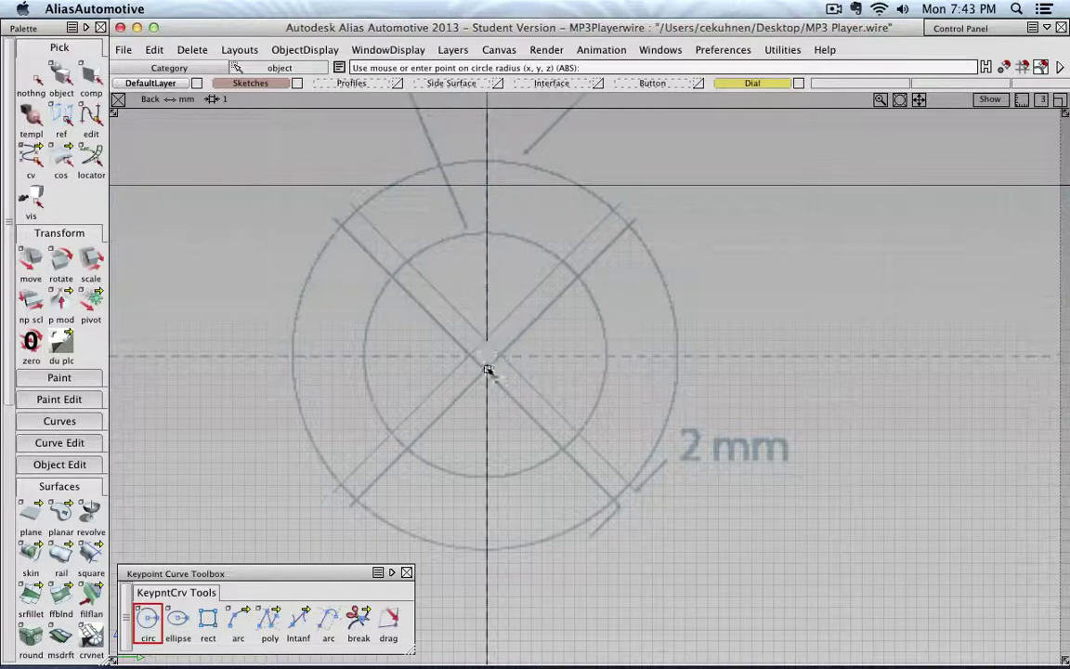
{"action": "left_click", "coordinate": [607, 353]}
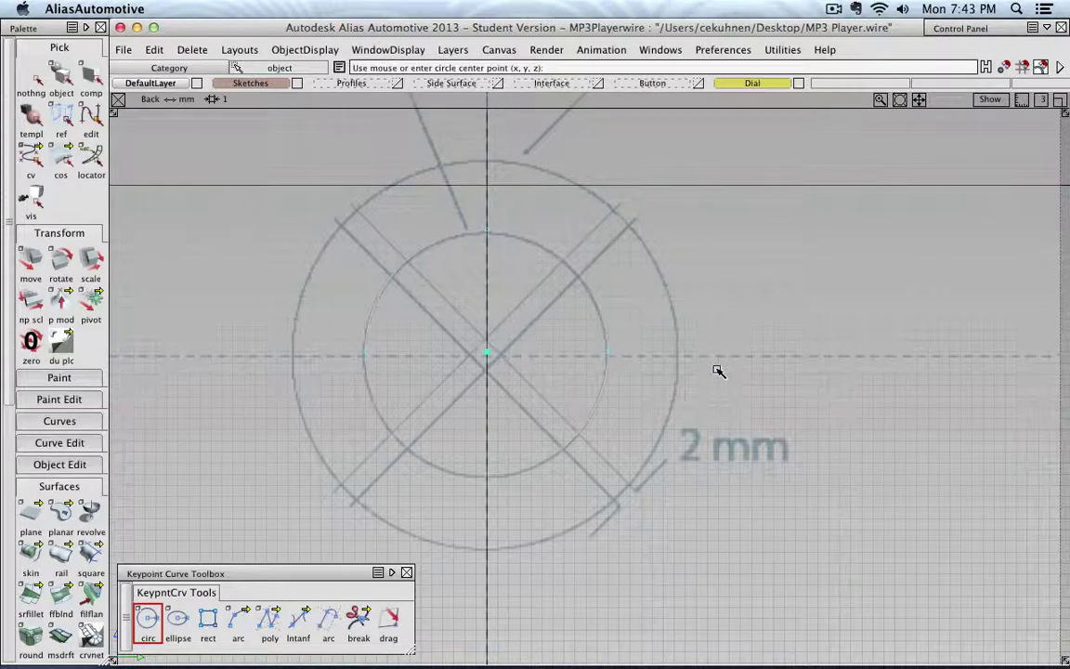
{"action": "left_click", "coordinate": [489, 354]}
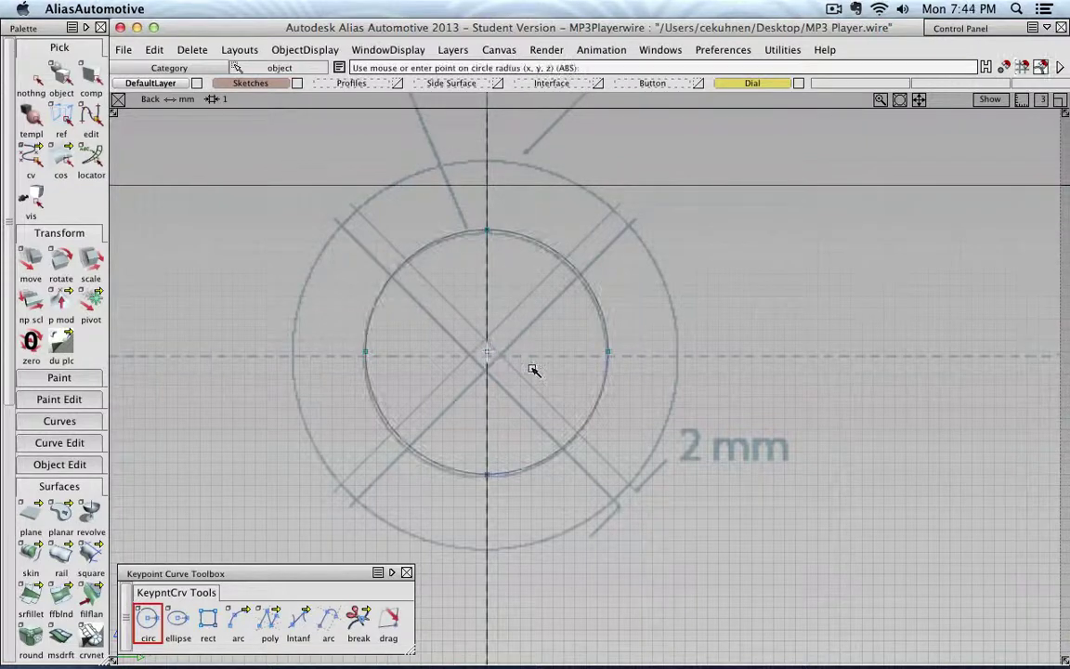
{"action": "left_click", "coordinate": [676, 353]}
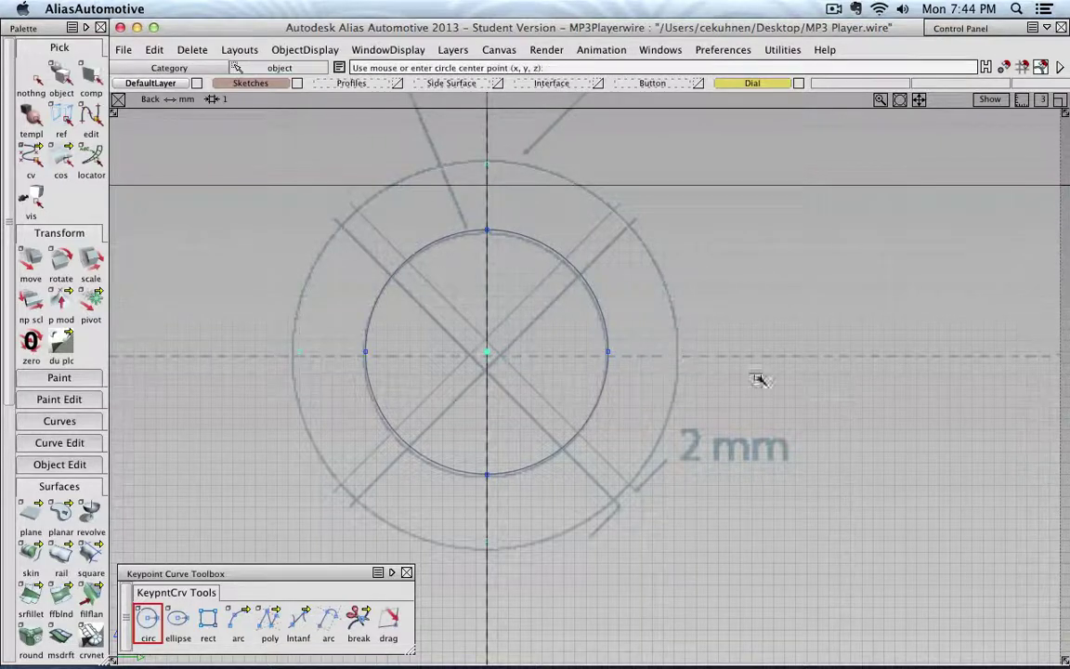
{"action": "left_click", "coordinate": [30, 78]}
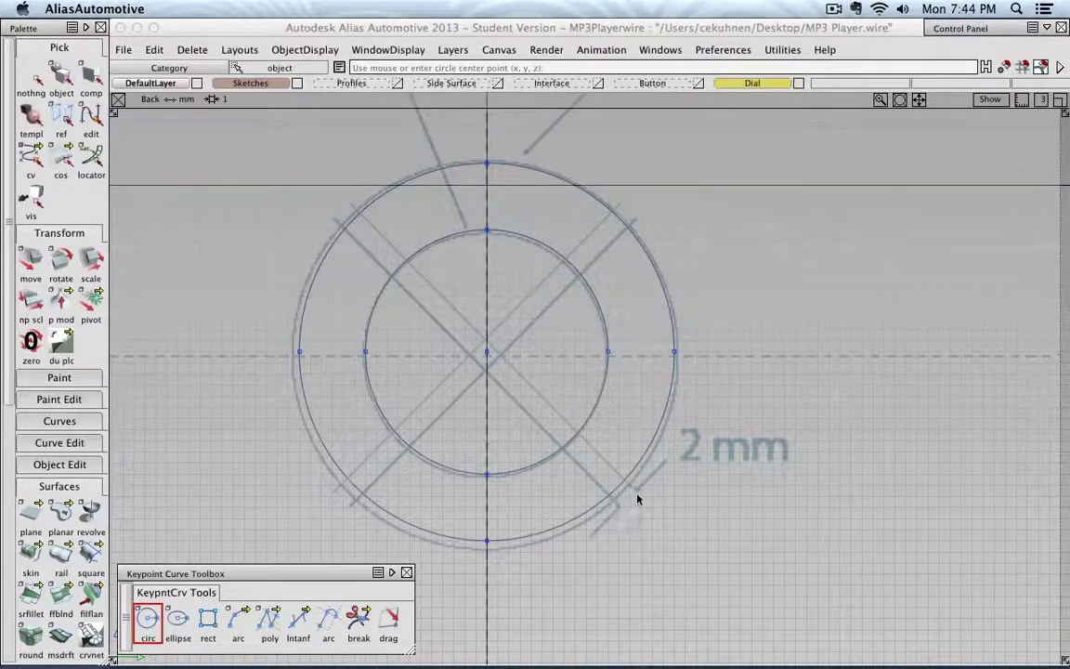
Draw an L polyline from left of the outer ring to beside centre, then up past the top.
{"action": "left_click", "coordinate": [265, 631]}
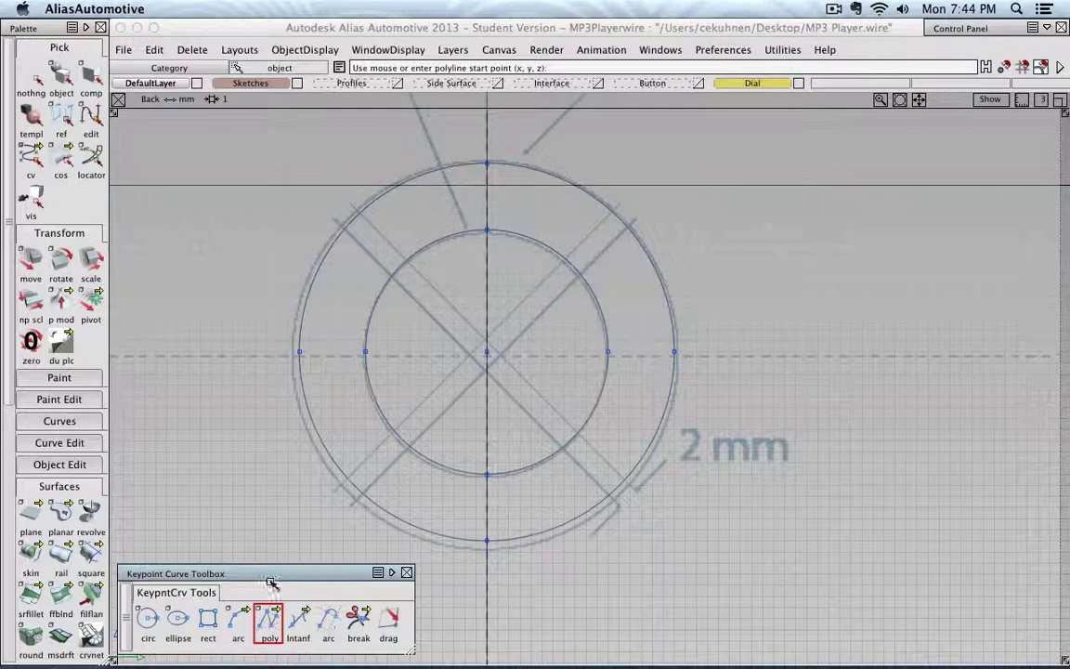
{"action": "left_click", "coordinate": [289, 348]}
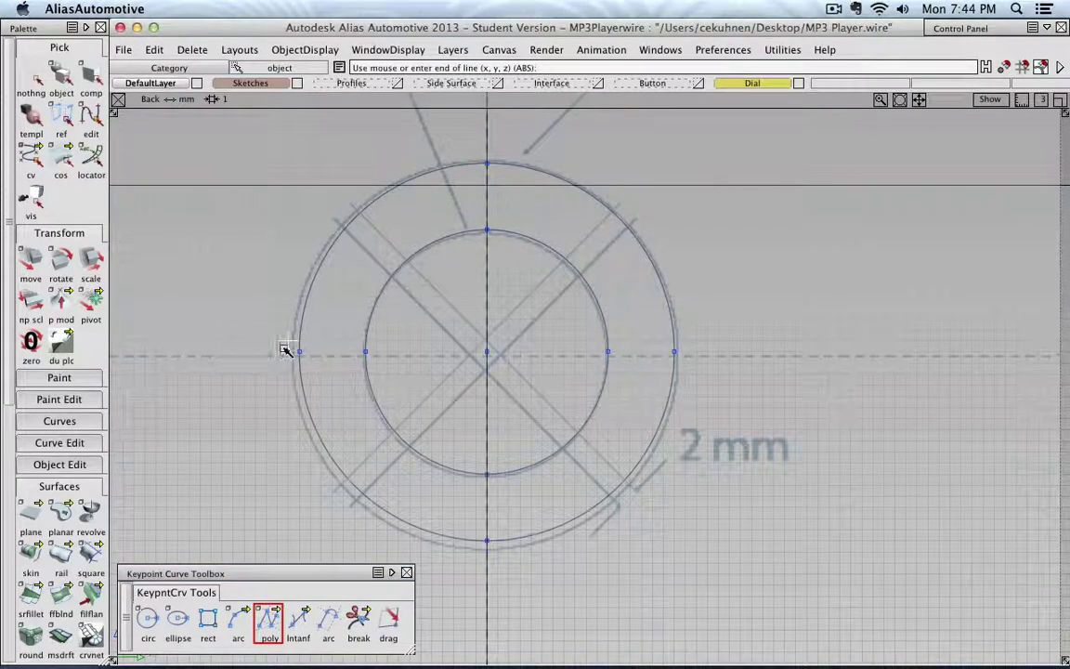
{"action": "left_click", "coordinate": [478, 347]}
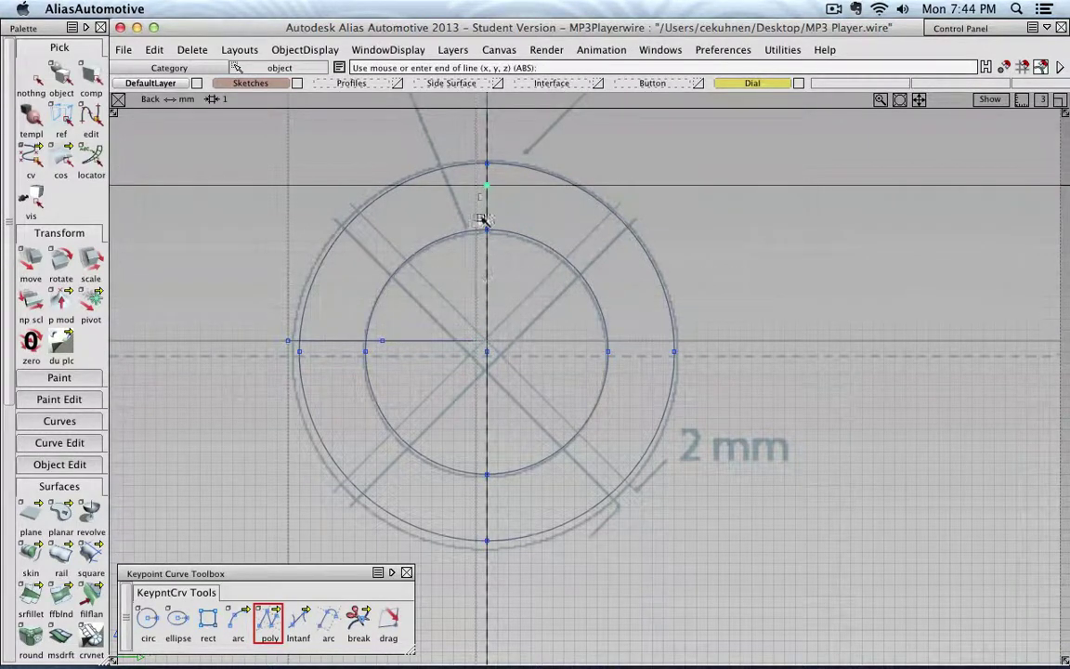
{"action": "left_click", "coordinate": [476, 153]}
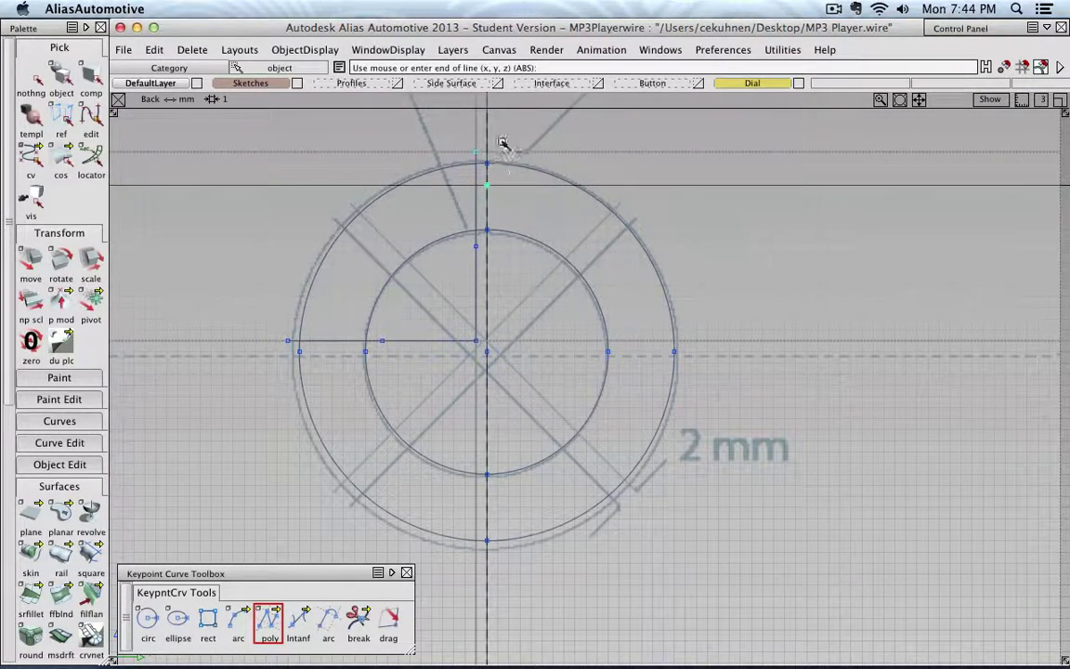
{"action": "left_click", "coordinate": [193, 49]}
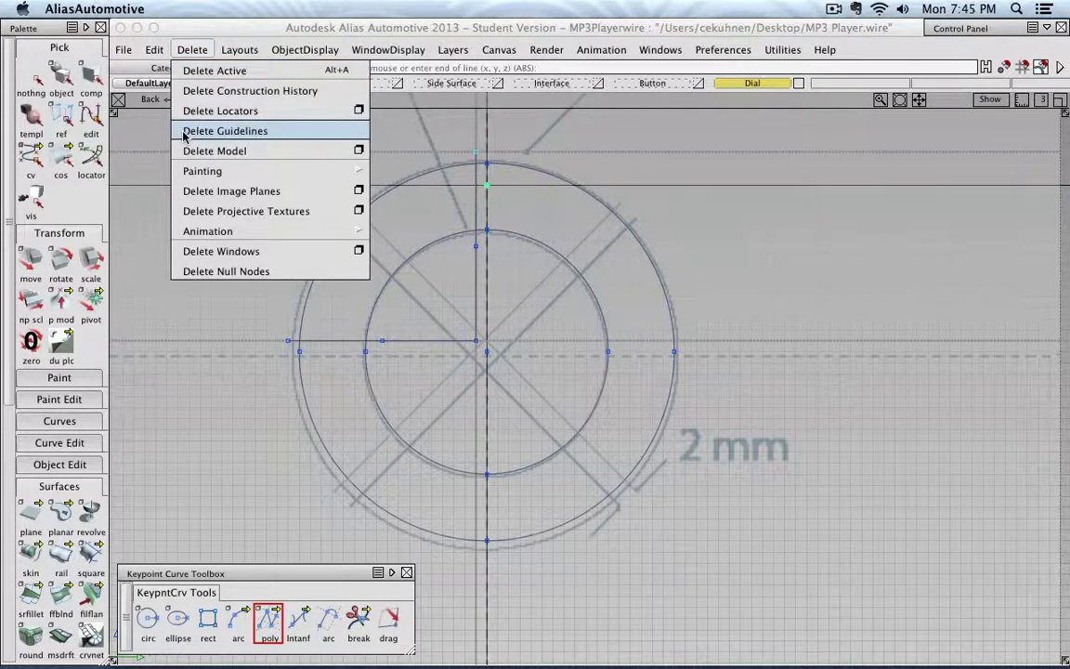
Delete the construction guidelines and set the Modeling preference Maximum number of guidelines to 0.
{"action": "left_click", "coordinate": [225, 131]}
{"action": "left_click", "coordinate": [61, 76]}
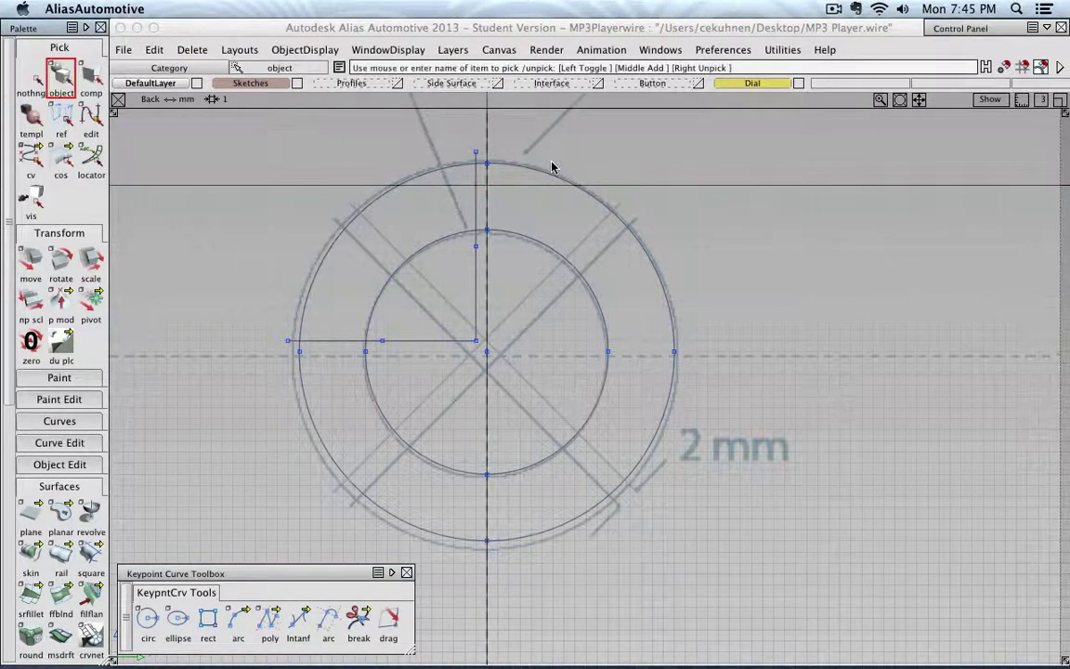
{"action": "left_click", "coordinate": [722, 49]}
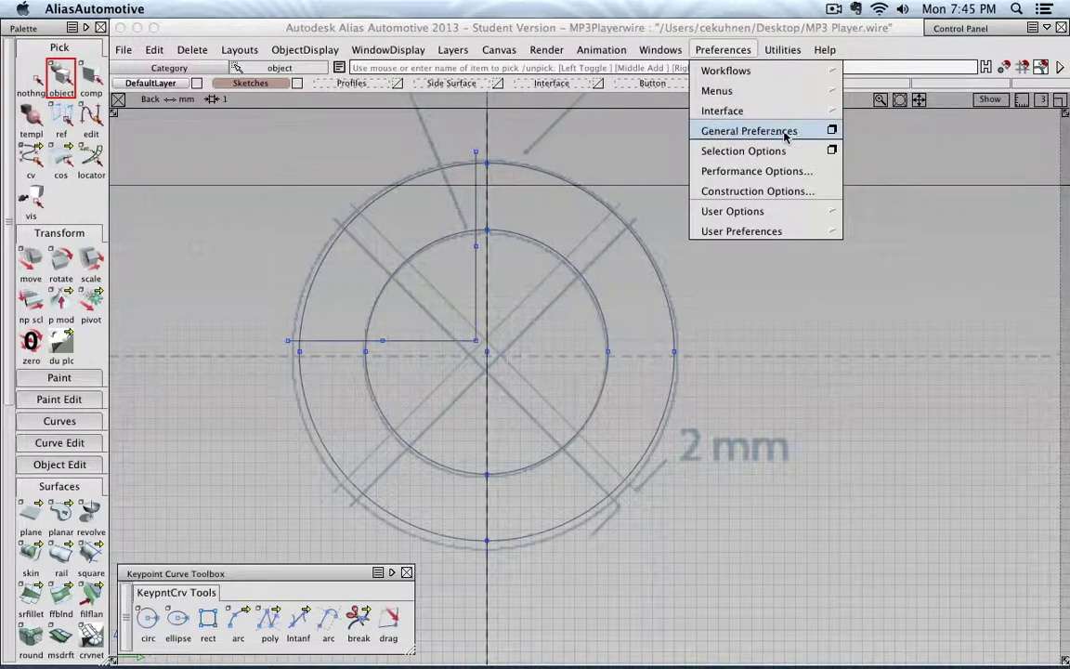
{"action": "left_click", "coordinate": [831, 131]}
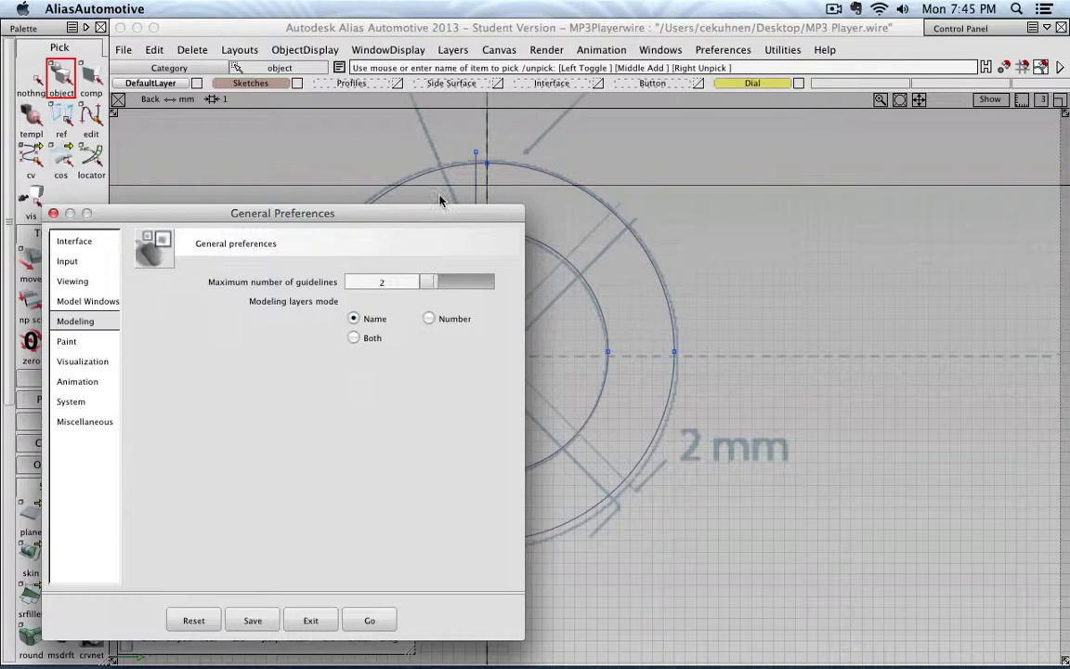
{"action": "left_click_drag", "start_coordinate": [387, 218], "coordinate": [585, 128]}
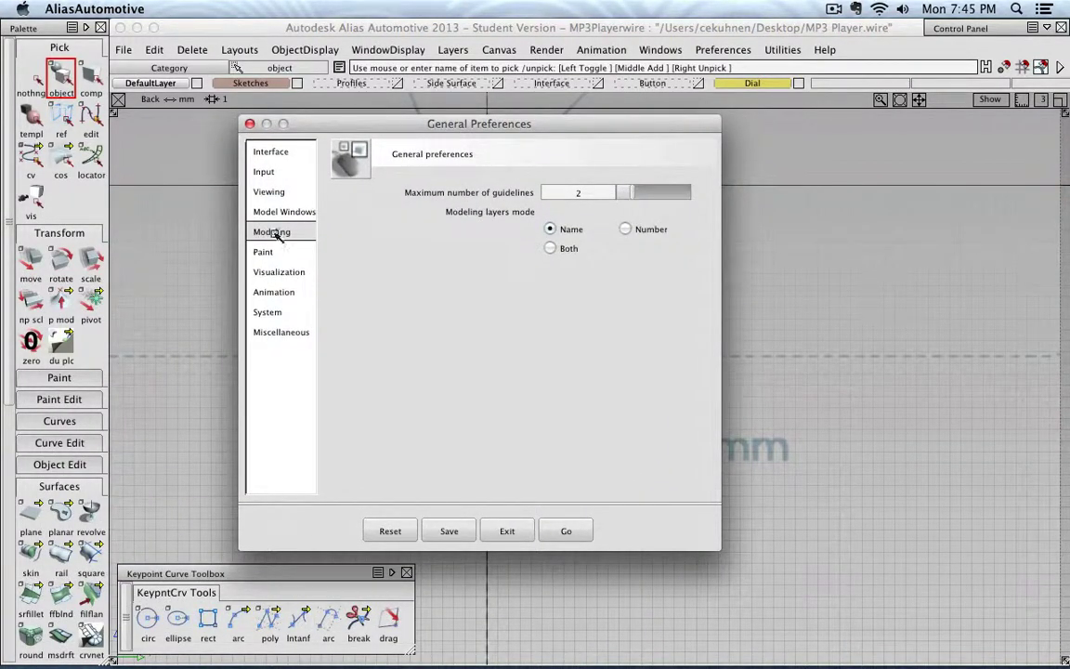
{"action": "left_click_drag", "start_coordinate": [637, 194], "coordinate": [537, 269]}
{"action": "left_click", "coordinate": [560, 528]}
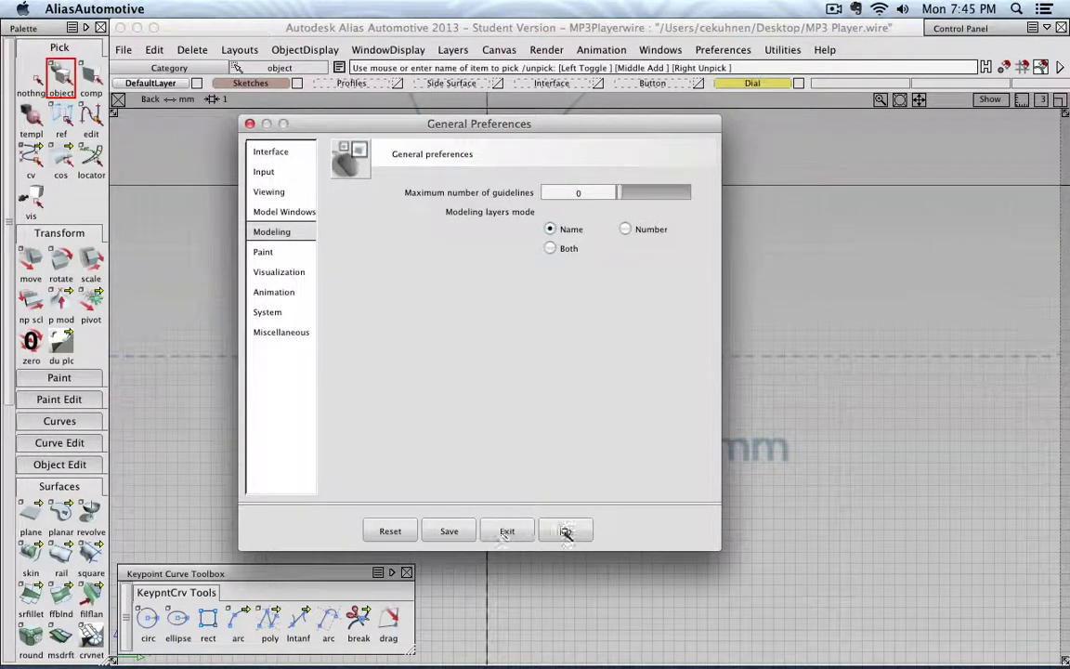
{"action": "left_click", "coordinate": [563, 530]}
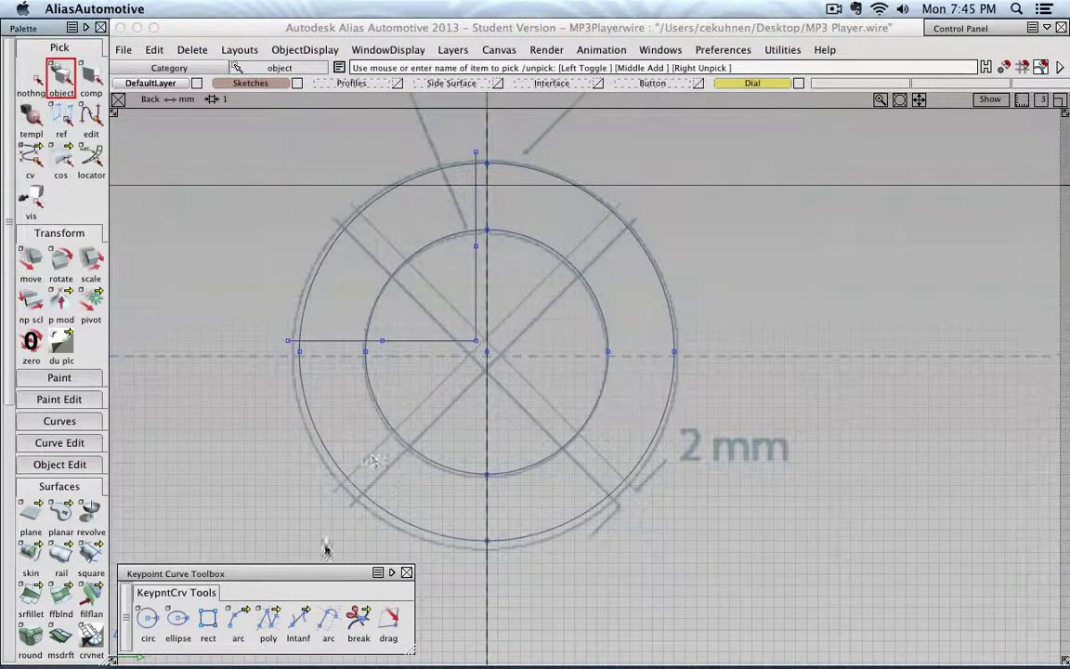
Draw the upper-right L polyline, down to centre height and right past the outer ring.
{"action": "left_click", "coordinate": [266, 621]}
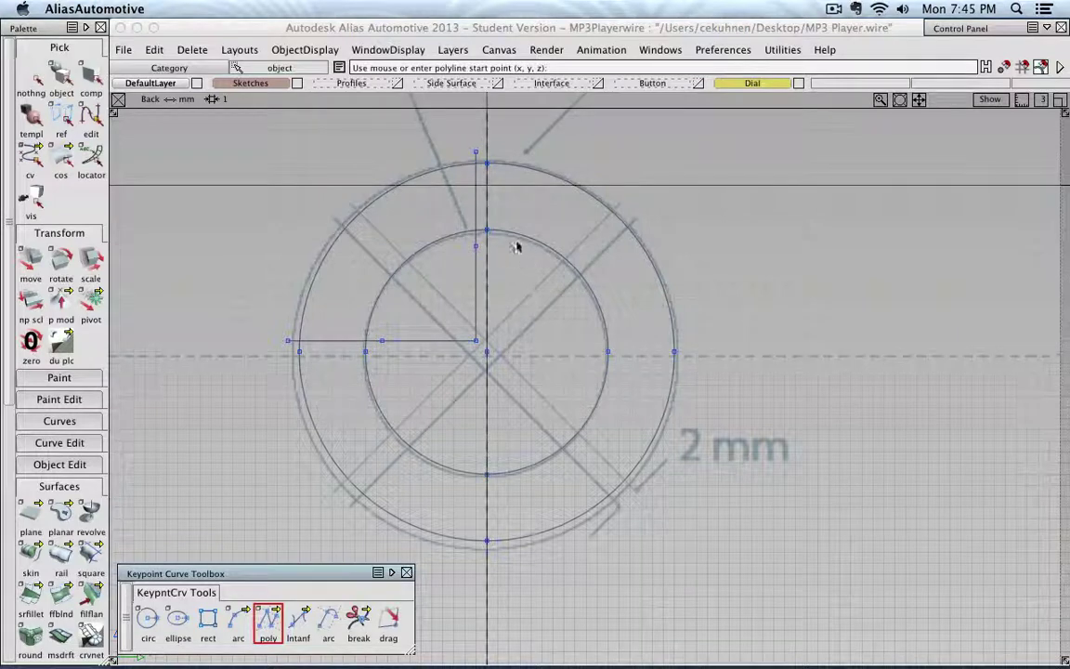
{"action": "right_click_drag", "start_coordinate": [490, 237], "coordinate": [526, 153], "text": "alt+shift"}
{"action": "middle_click_drag", "start_coordinate": [526, 153], "coordinate": [532, 230], "text": "alt+shift"}
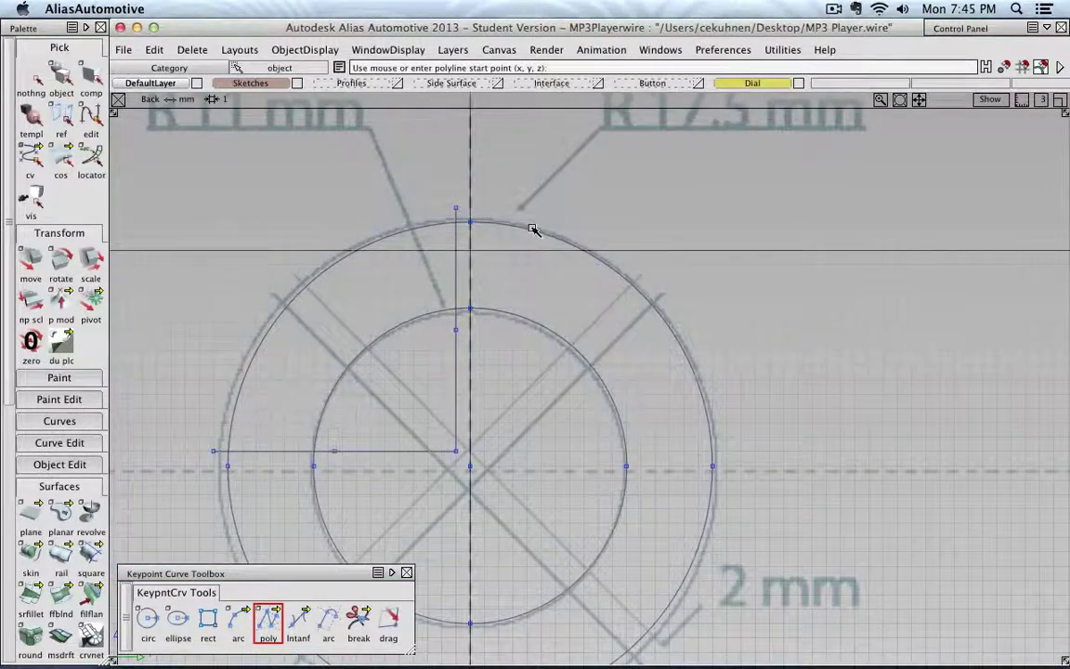
{"action": "left_click", "coordinate": [484, 208]}
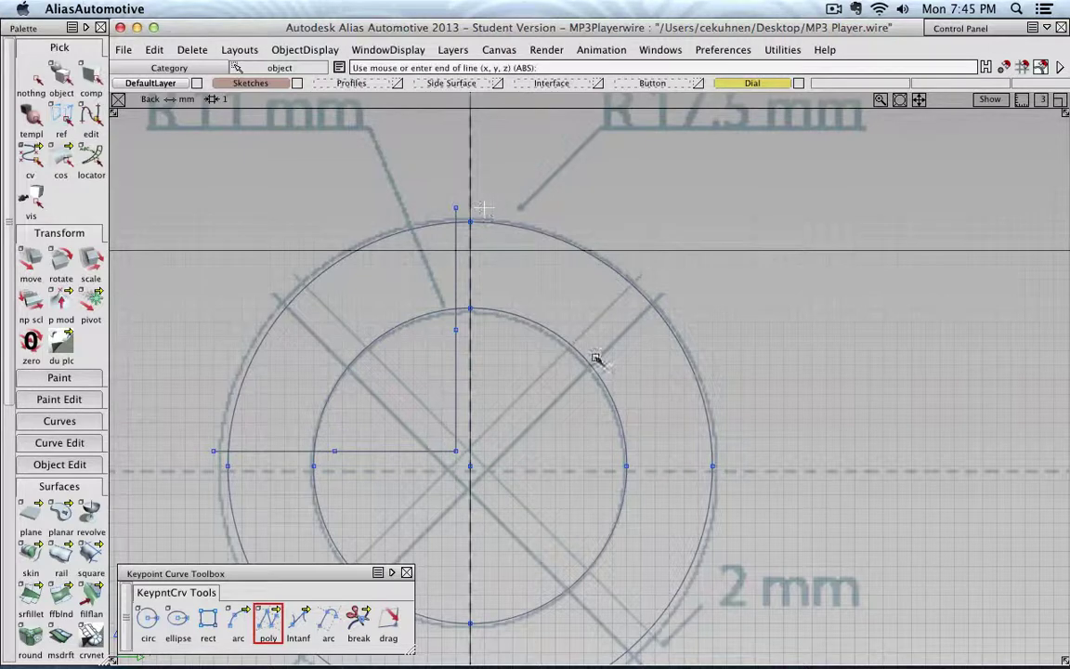
{"action": "left_click", "coordinate": [484, 453]}
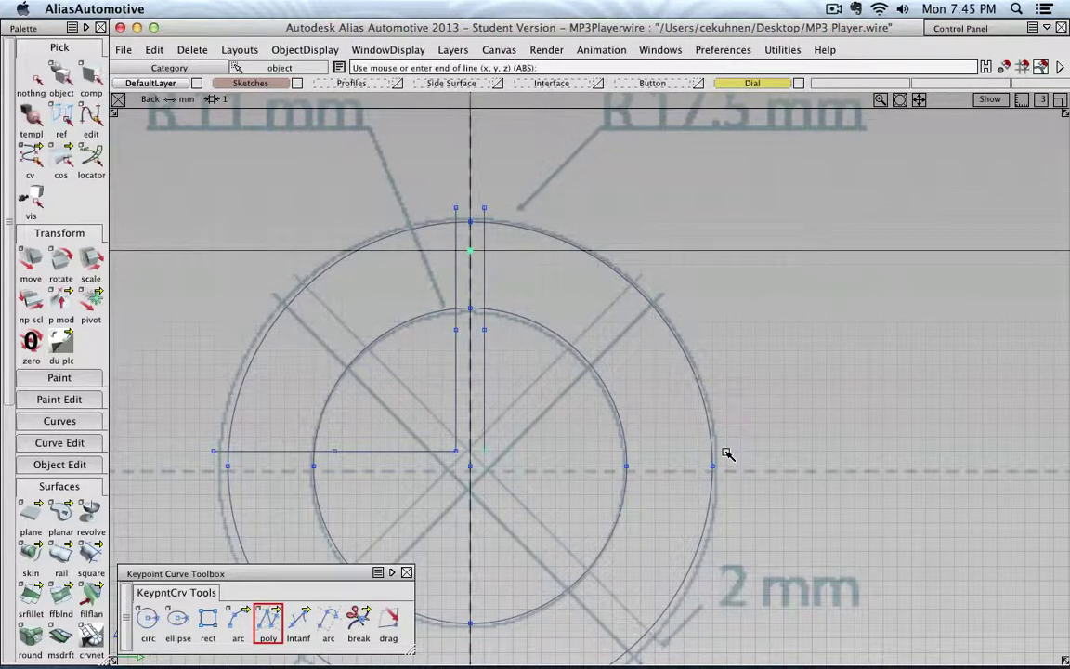
{"action": "left_click", "coordinate": [721, 453]}
{"action": "middle_click_drag", "start_coordinate": [598, 507], "coordinate": [628, 423], "text": "alt+shift"}
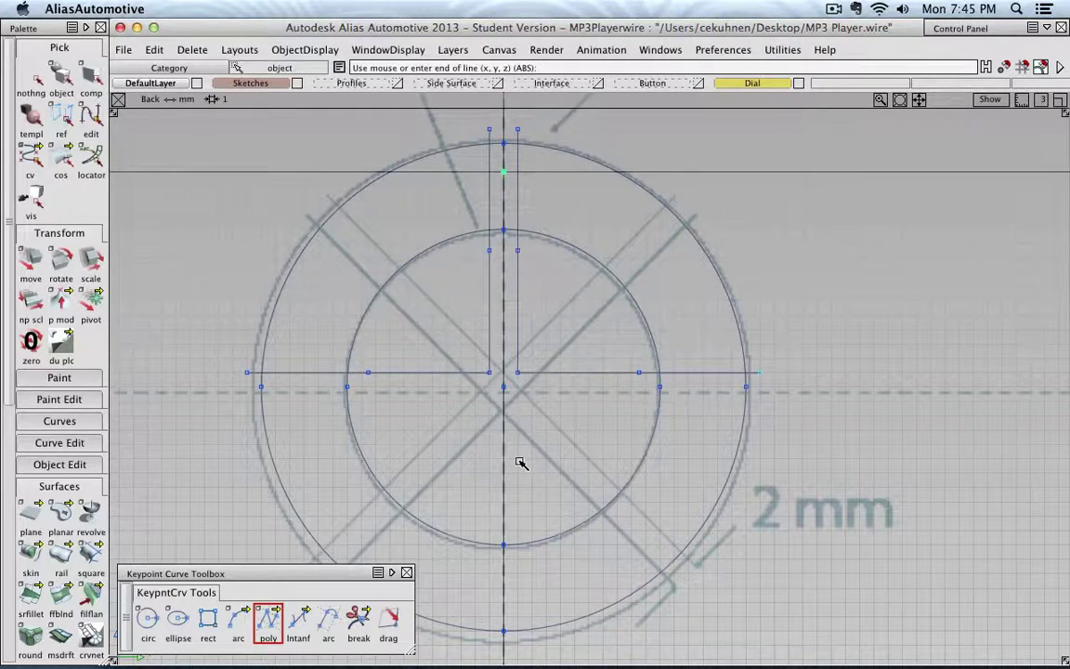
{"action": "scroll", "coordinate": [514, 389], "scroll_direction": "up", "scroll_amount": 5}
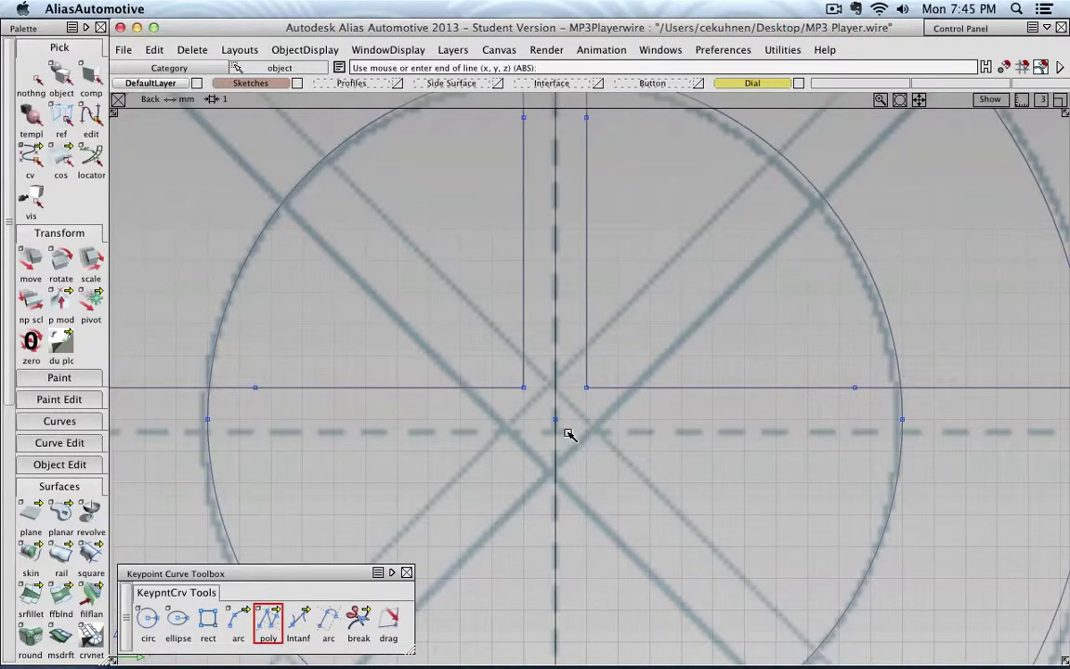
{"action": "scroll", "coordinate": [565, 461], "scroll_direction": "down", "scroll_amount": 1}
{"action": "scroll", "coordinate": [628, 413], "scroll_direction": "down", "scroll_amount": 3}
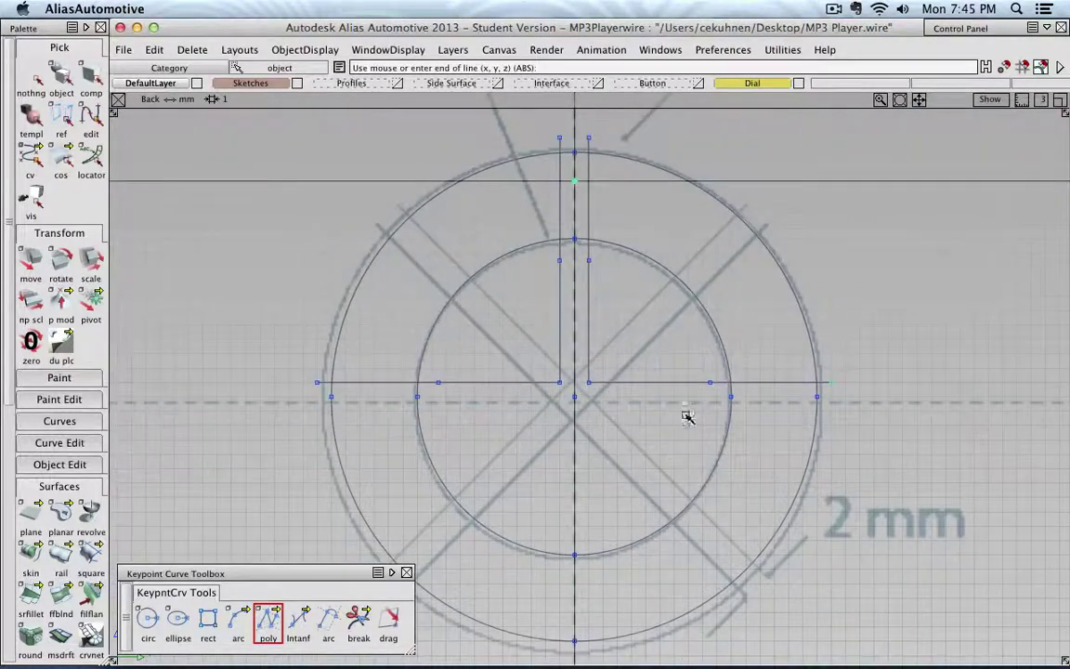
{"action": "middle_click_drag", "start_coordinate": [652, 415], "coordinate": [632, 387], "text": "alt+shift"}
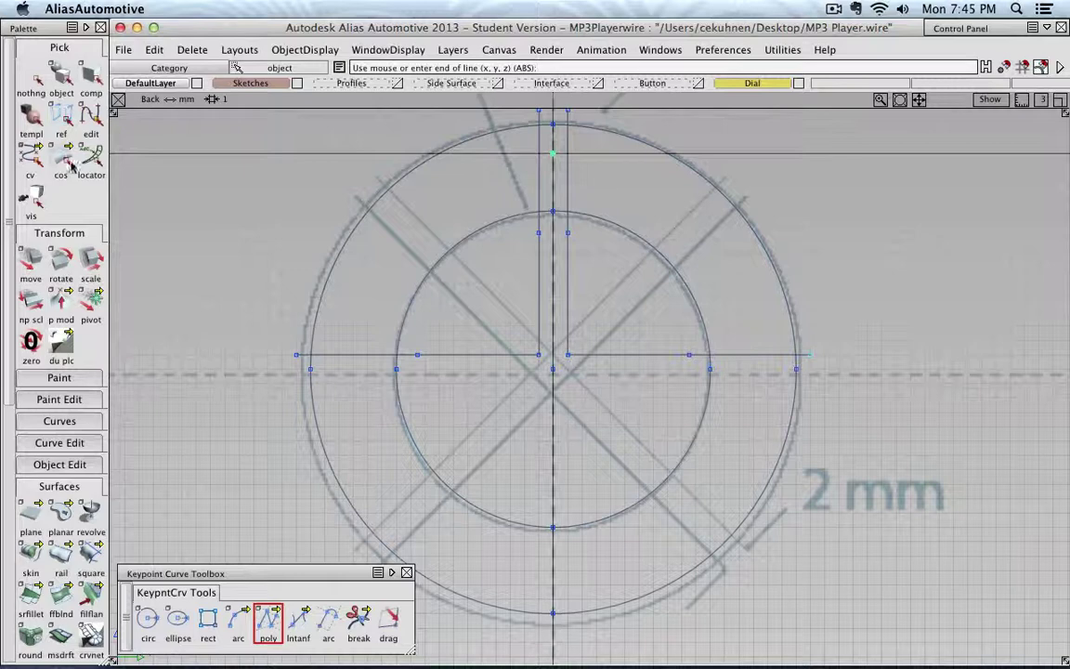
{"action": "left_click", "coordinate": [28, 93]}
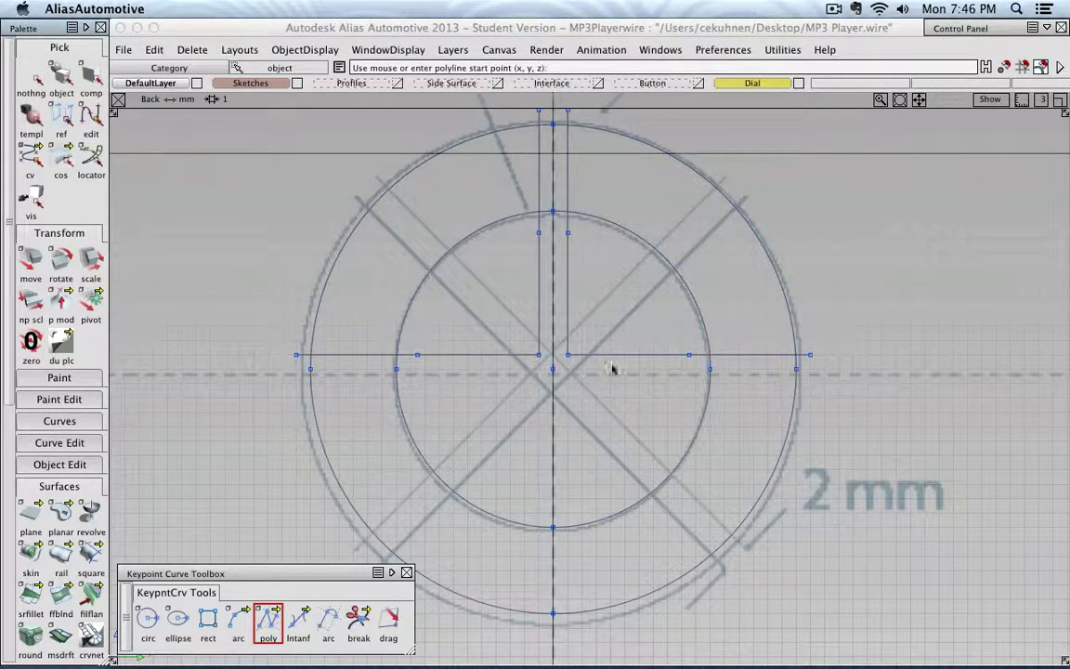
Draw the lower-right and lower-left L polylines, leaving 2 mm gaps around the centre.
{"action": "left_click", "coordinate": [813, 387]}
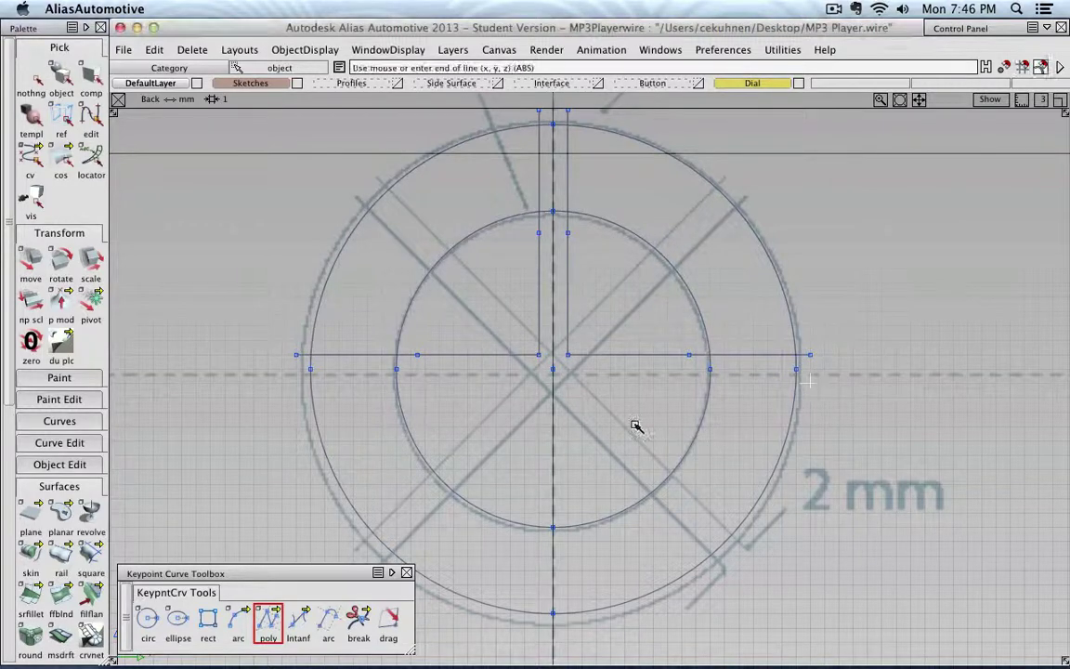
{"action": "left_click", "coordinate": [567, 383]}
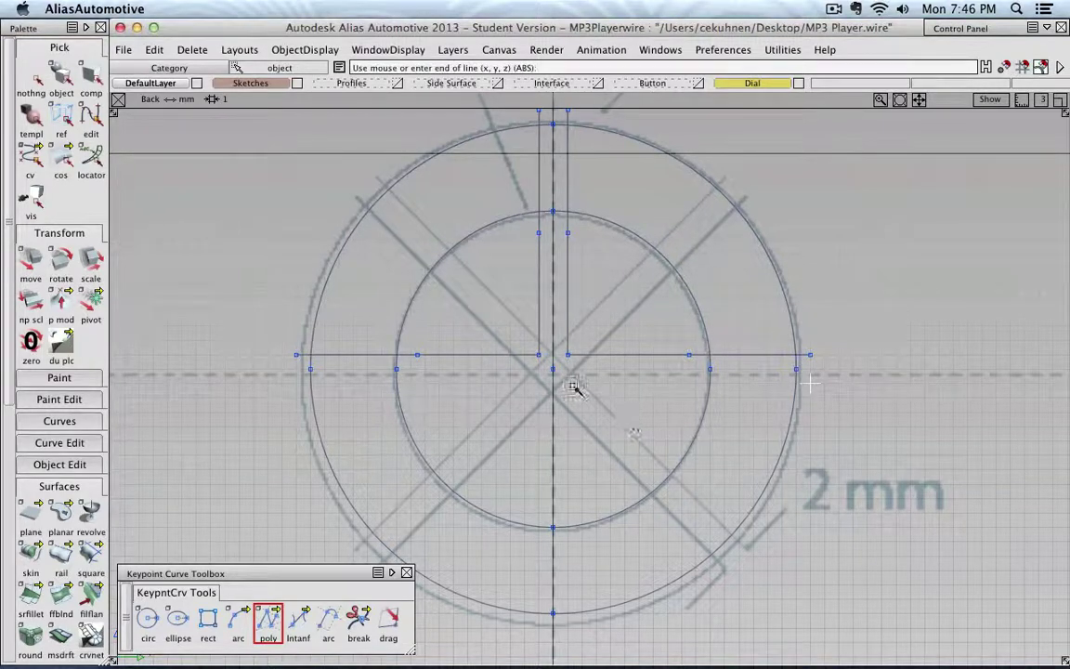
{"action": "left_click", "coordinate": [567, 628]}
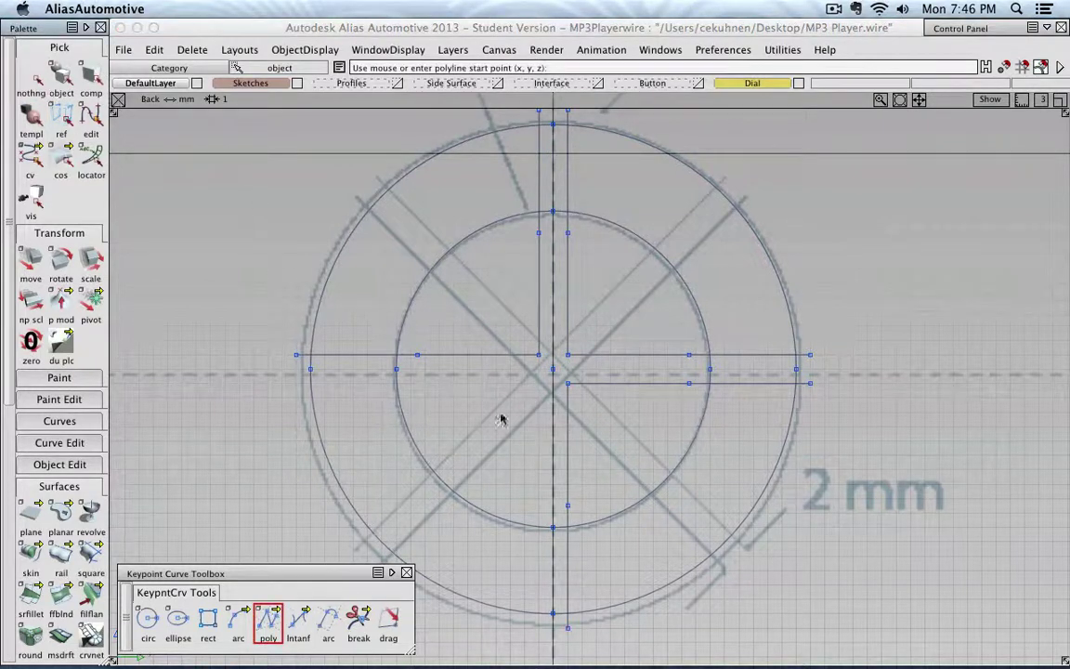
{"action": "left_click", "coordinate": [541, 628]}
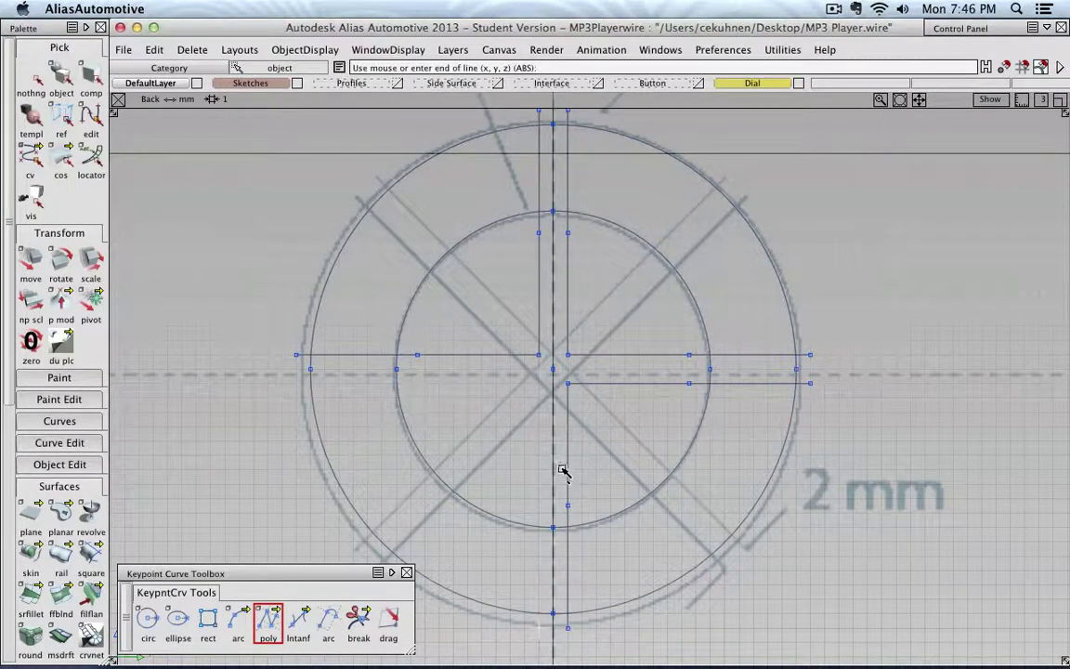
{"action": "left_click", "coordinate": [541, 383]}
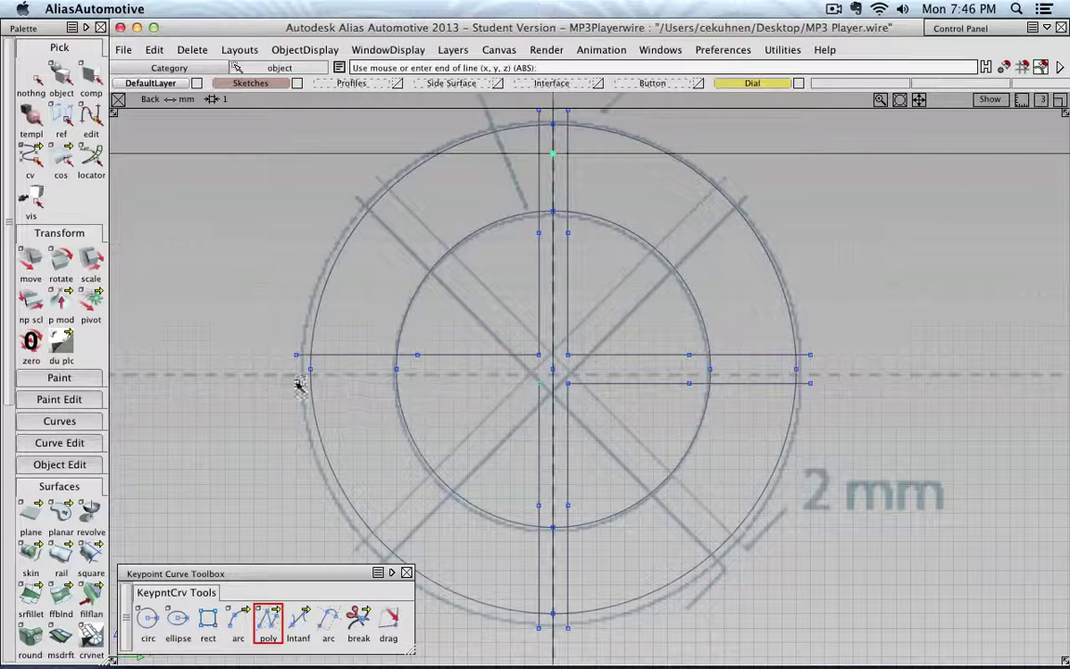
{"action": "left_click", "coordinate": [36, 82]}
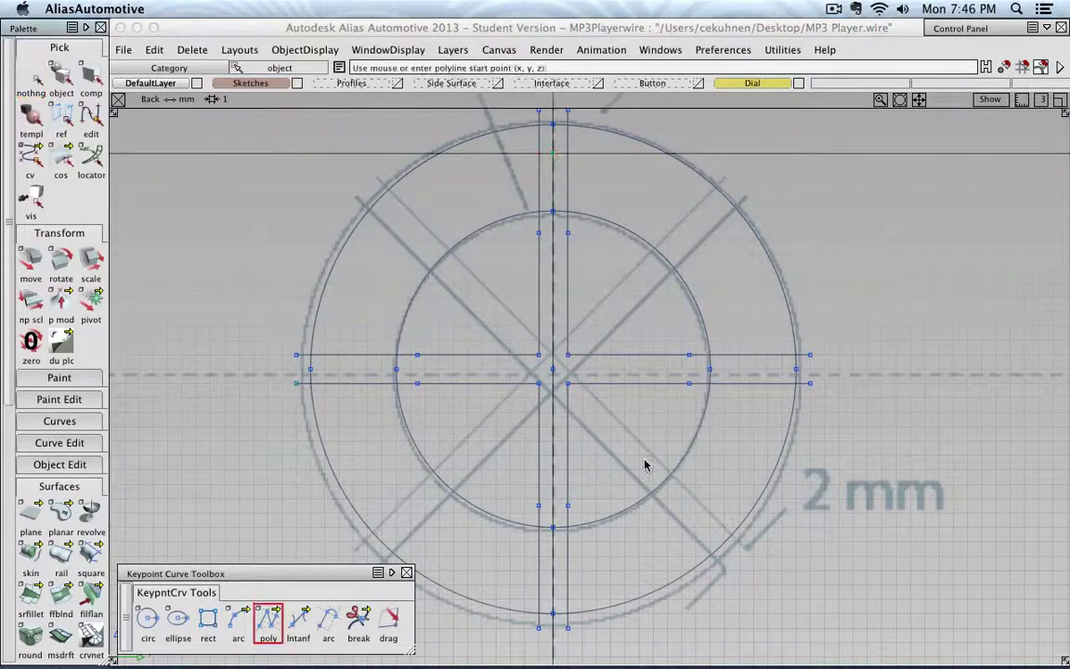
{"action": "scroll", "coordinate": [644, 465], "scroll_direction": "down", "scroll_amount": 2}
{"action": "scroll", "coordinate": [644, 465], "scroll_direction": "down", "scroll_amount": 2}
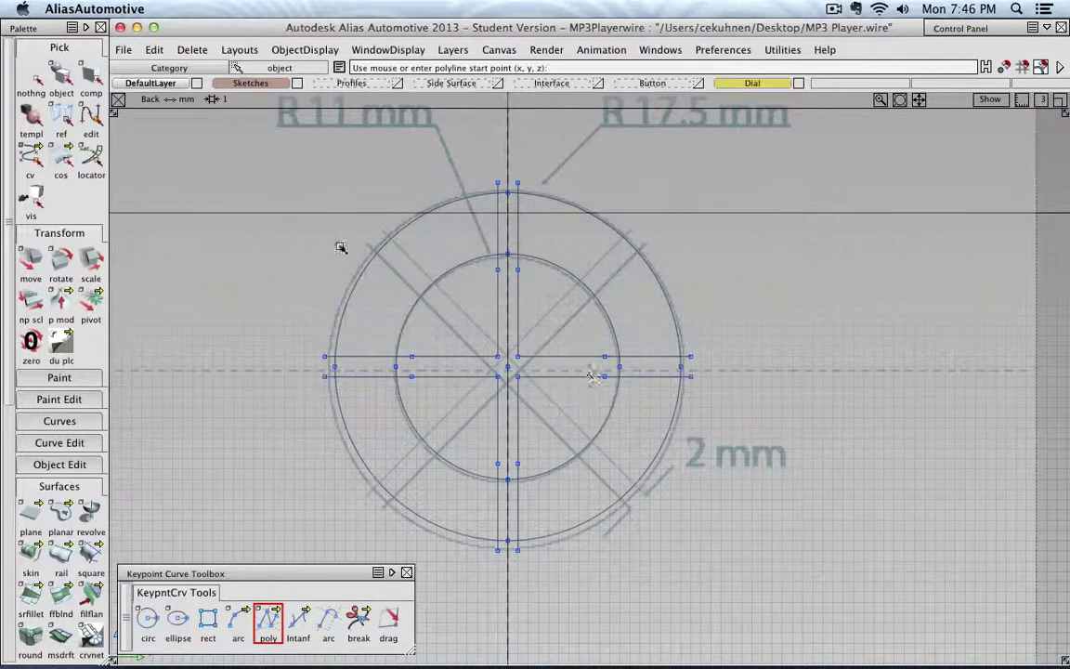
{"action": "left_click", "coordinate": [36, 78]}
Pick the gap polylines as whole objects.
{"action": "left_click", "coordinate": [60, 76]}
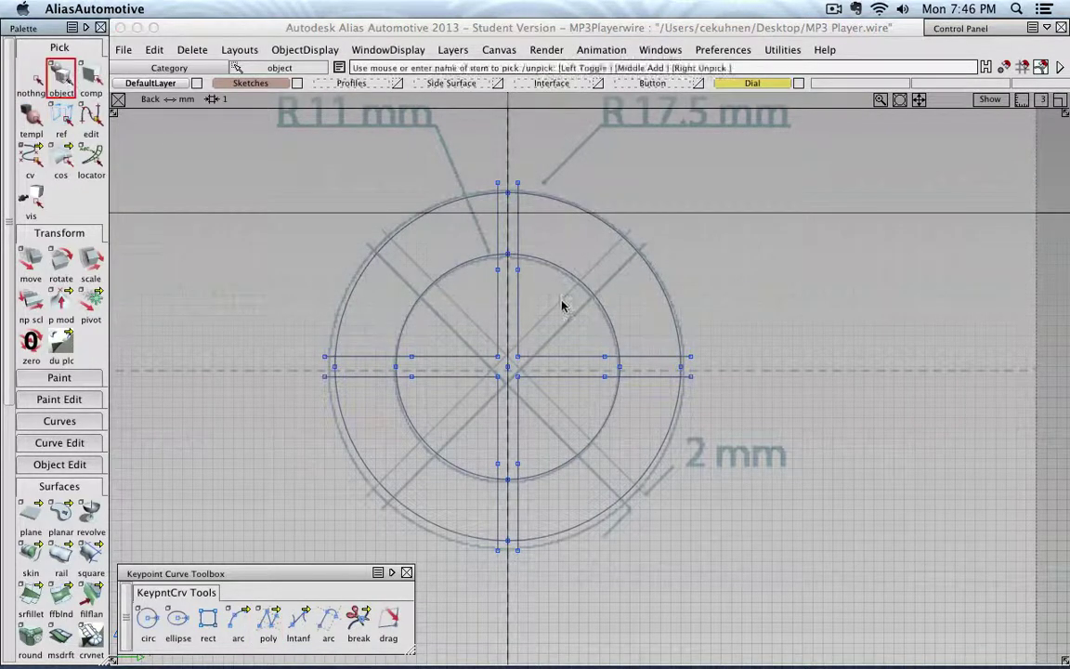
{"action": "left_click", "coordinate": [498, 298]}
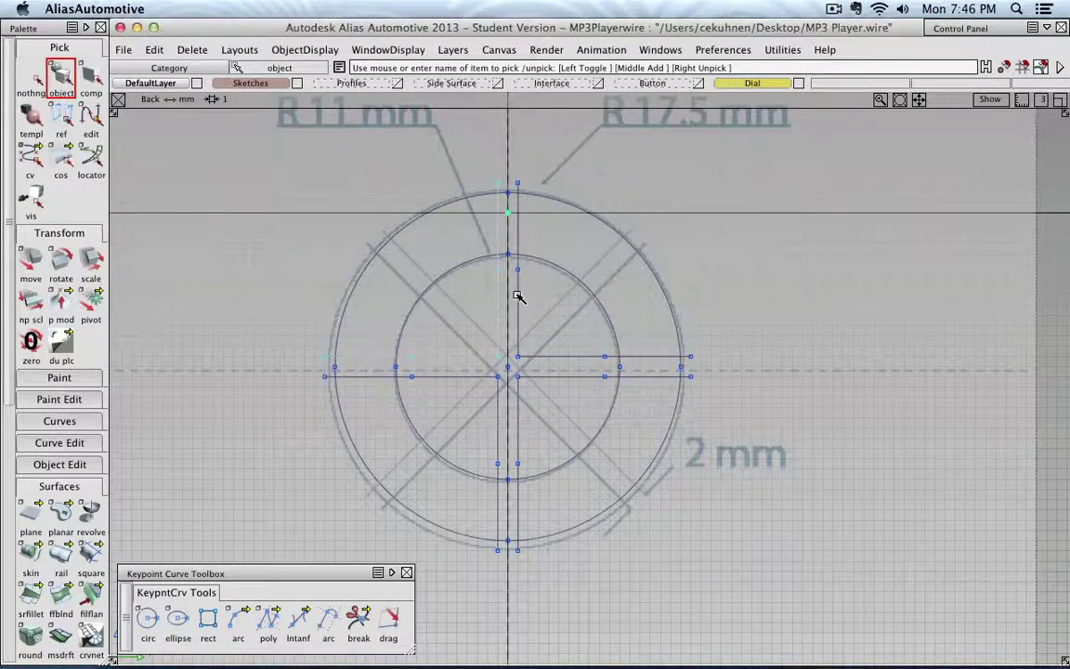
{"action": "left_click", "coordinate": [518, 295]}
{"action": "key", "text": "Delete"}
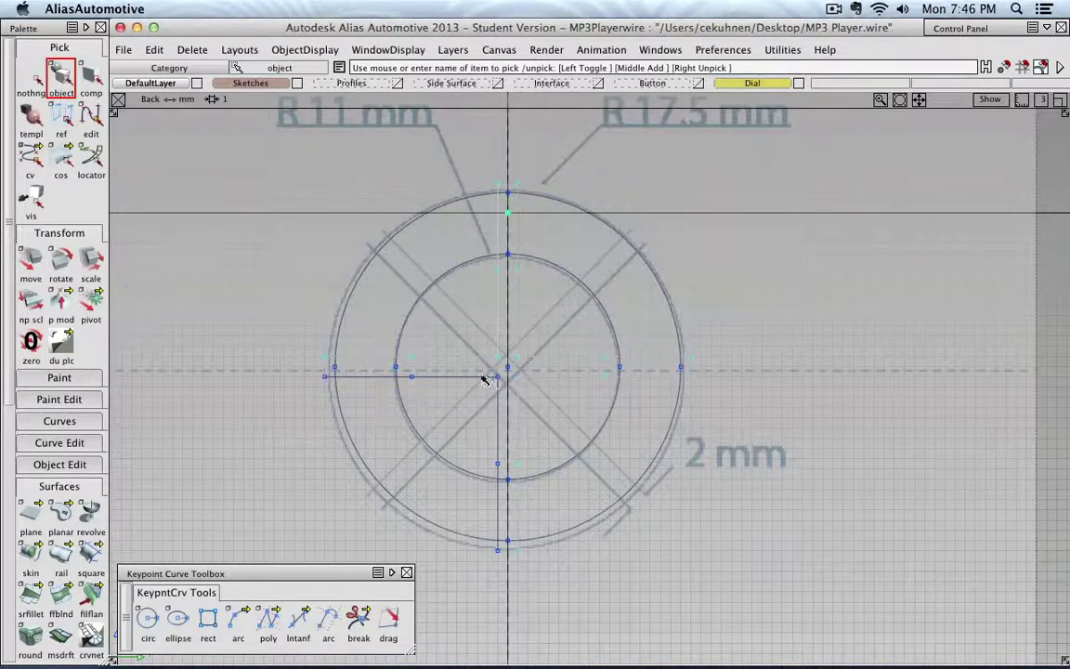
{"action": "left_click", "coordinate": [485, 377]}
{"action": "key", "text": "Delete"}
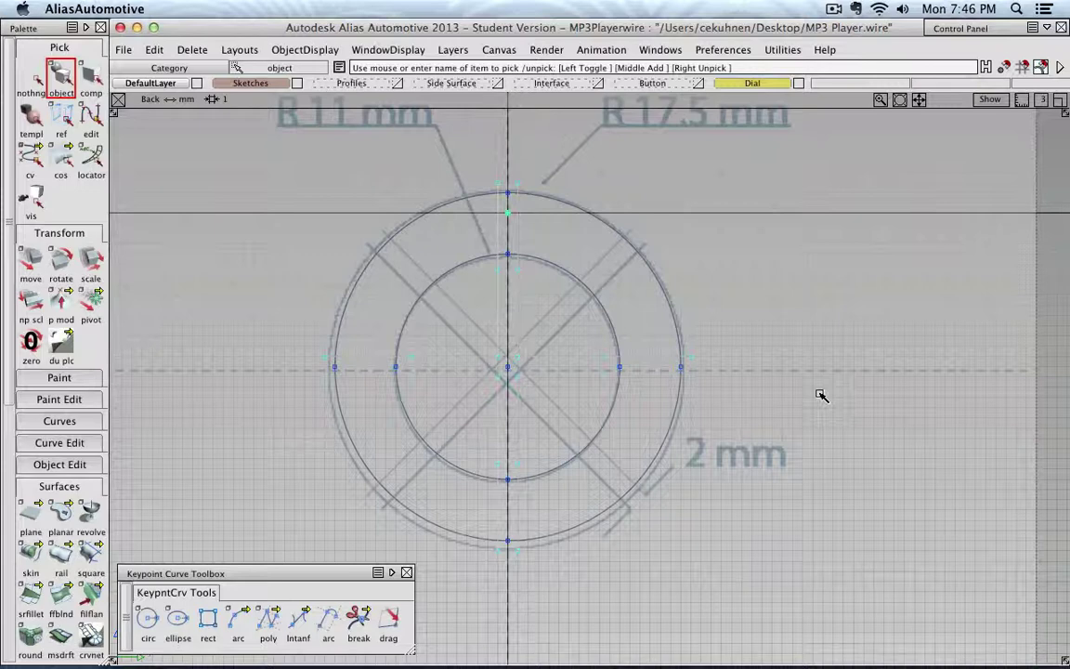
Group the four picked gap polylines with Edit > Group.
{"action": "left_click", "coordinate": [195, 51]}
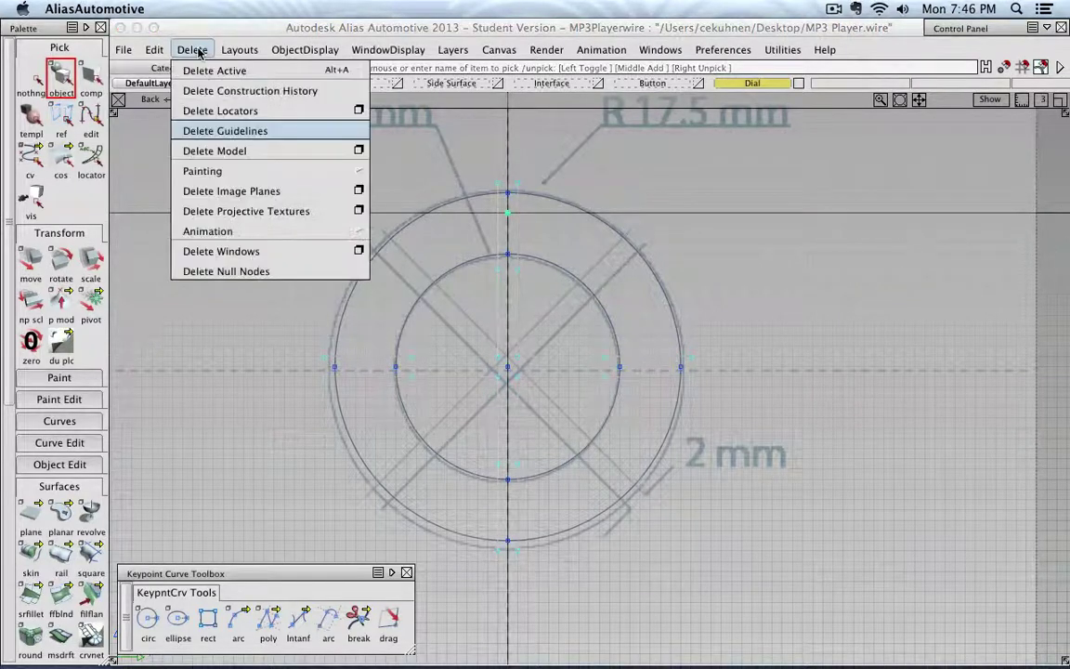
{"action": "mouse_move", "coordinate": [159, 53]}
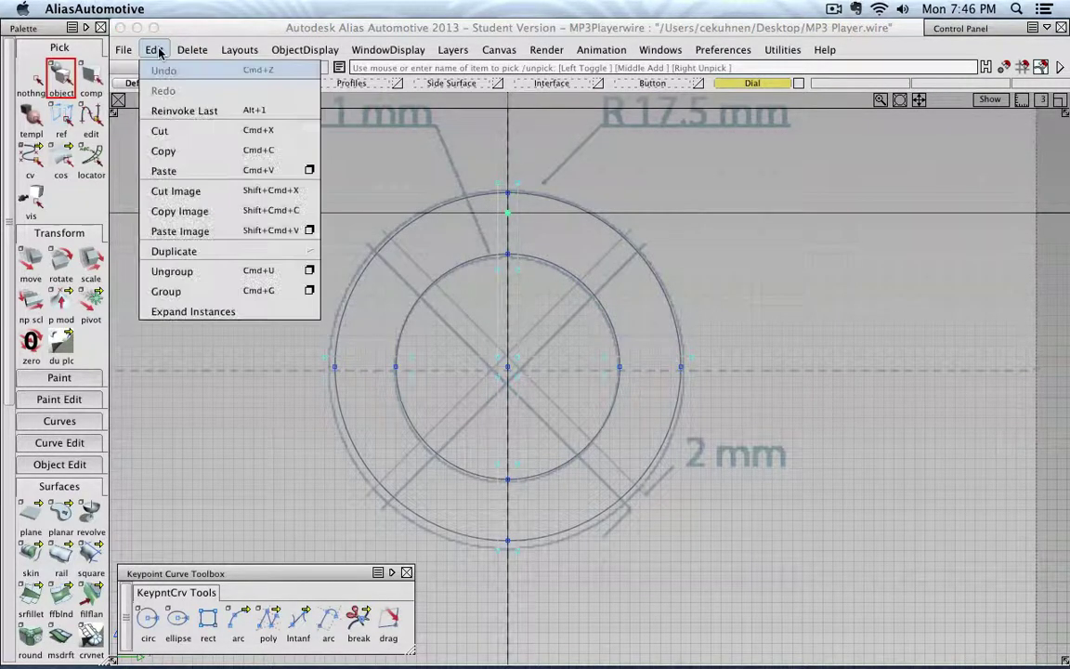
{"action": "left_click", "coordinate": [168, 289]}
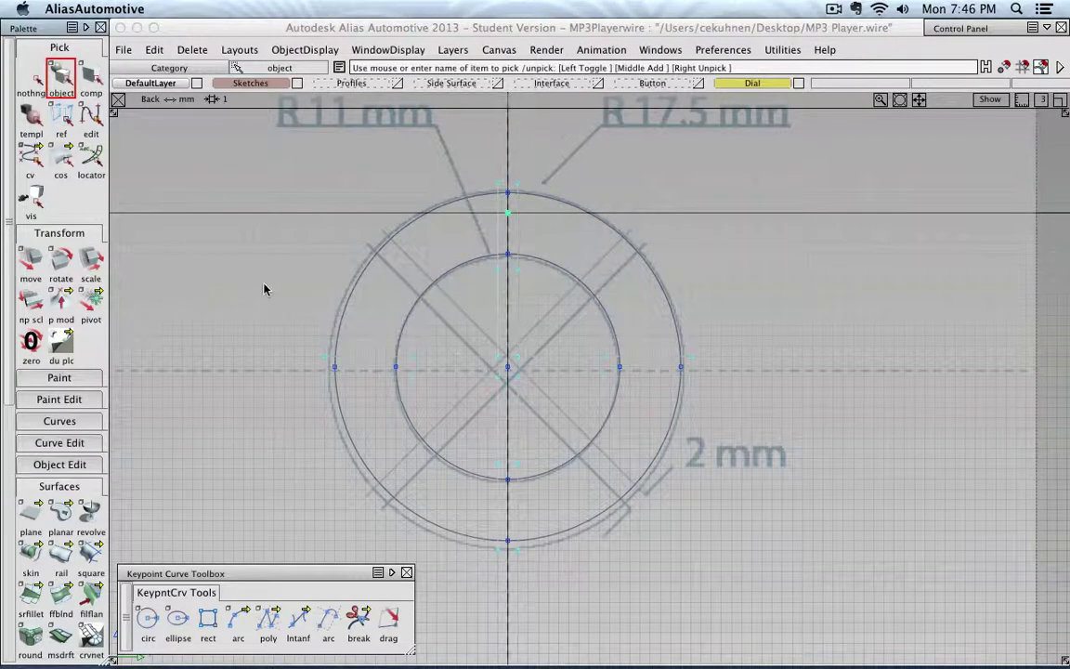
Move the gap-line group's pivot onto the circles' centre, then re-pick the group.
{"action": "left_click", "coordinate": [90, 308]}
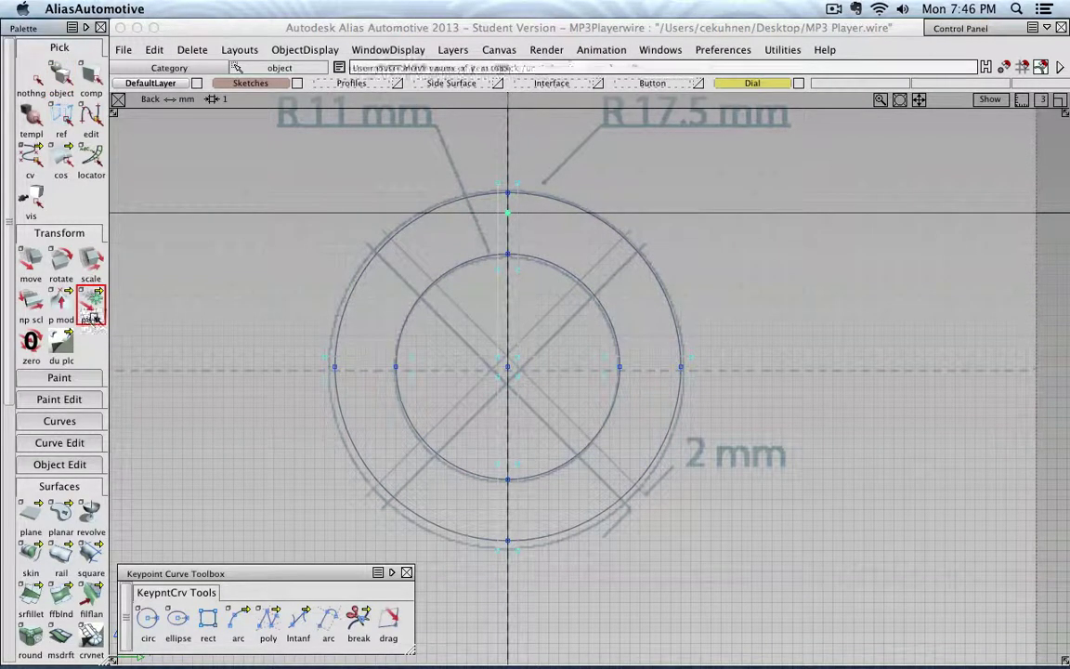
{"action": "scroll", "coordinate": [511, 353], "scroll_direction": "up", "scroll_amount": 5}
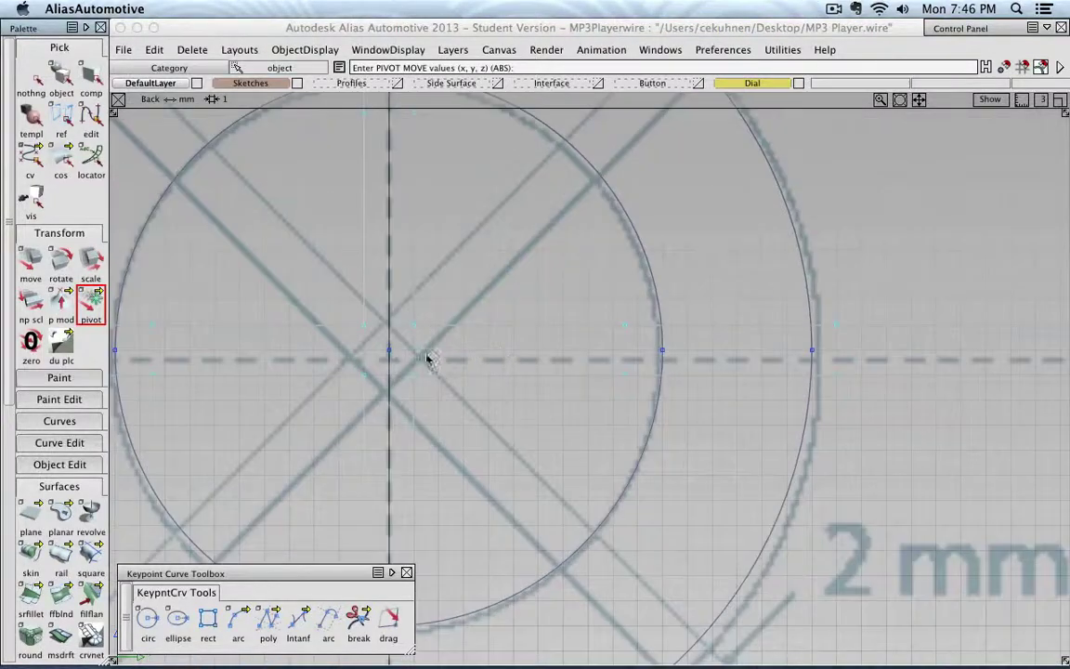
{"action": "mouse_move", "coordinate": [415, 356]}
{"action": "left_mouse_down"}
{"action": "mouse_move", "coordinate": [444, 351]}
{"action": "mouse_move", "coordinate": [411, 340]}
{"action": "mouse_move", "coordinate": [391, 353]}
{"action": "left_mouse_up"}
{"action": "scroll", "coordinate": [455, 360], "scroll_direction": "down", "scroll_amount": 5}
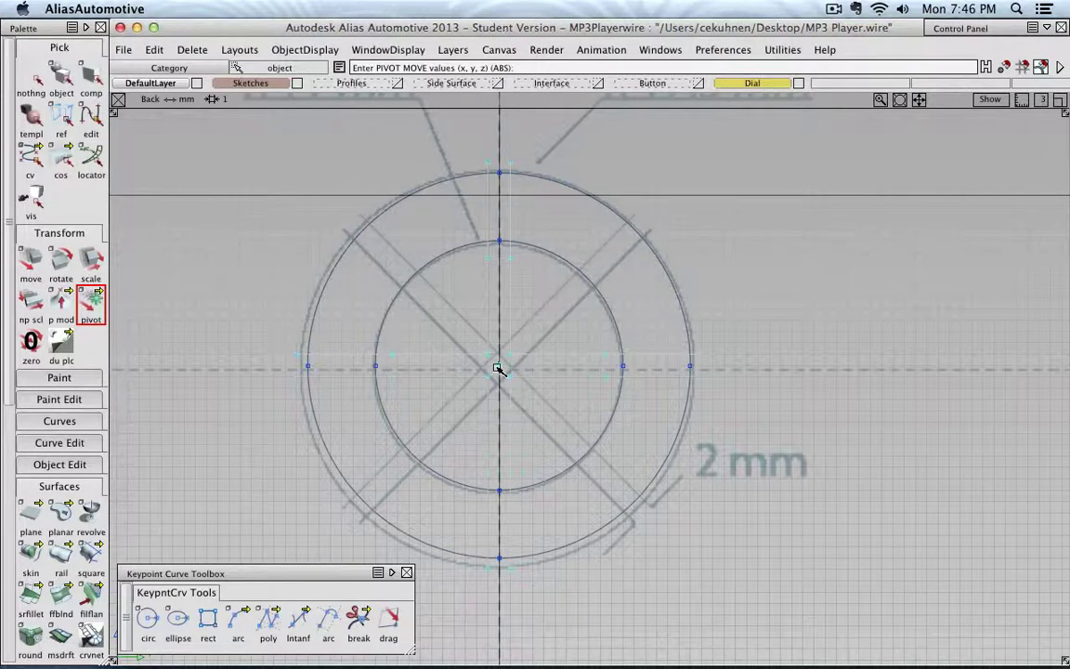
{"action": "left_click", "coordinate": [31, 75]}
{"action": "left_click", "coordinate": [61, 78]}
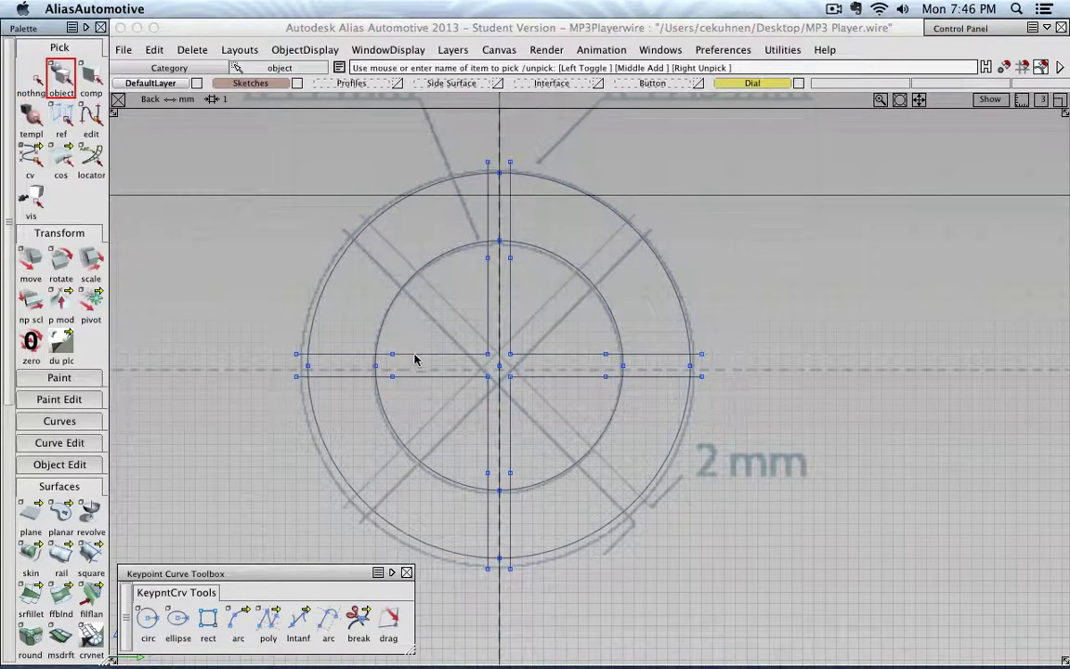
{"action": "left_click", "coordinate": [416, 360]}
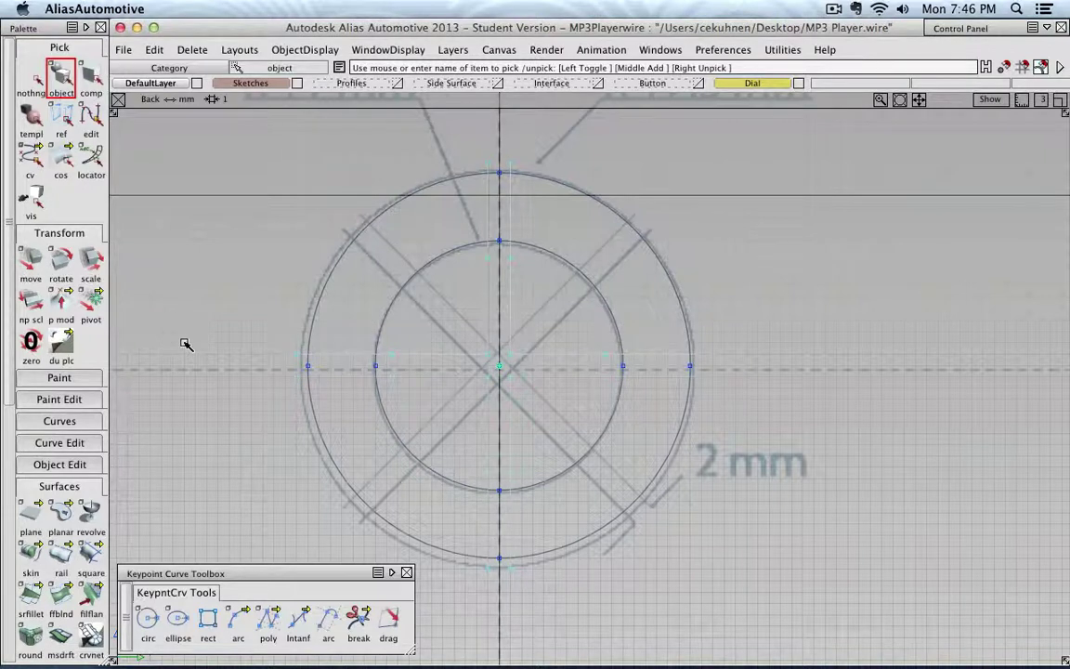
Rotate the gap-line group by 45,0,0 about the centre, then return to object picking.
{"action": "left_click", "coordinate": [58, 269]}
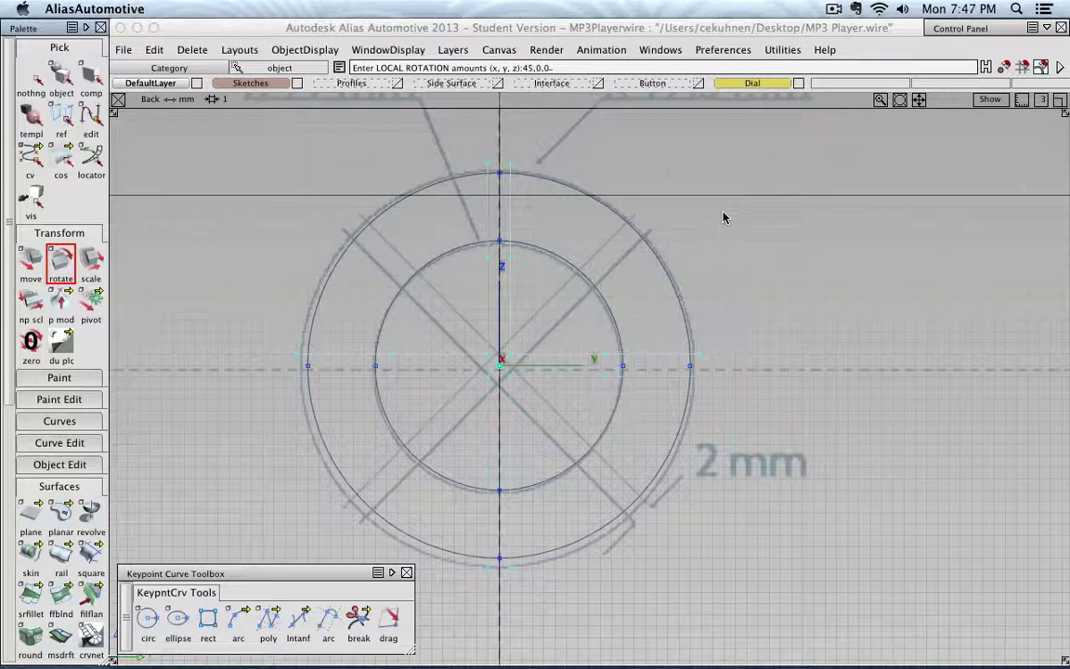
{"action": "key", "text": "Return"}
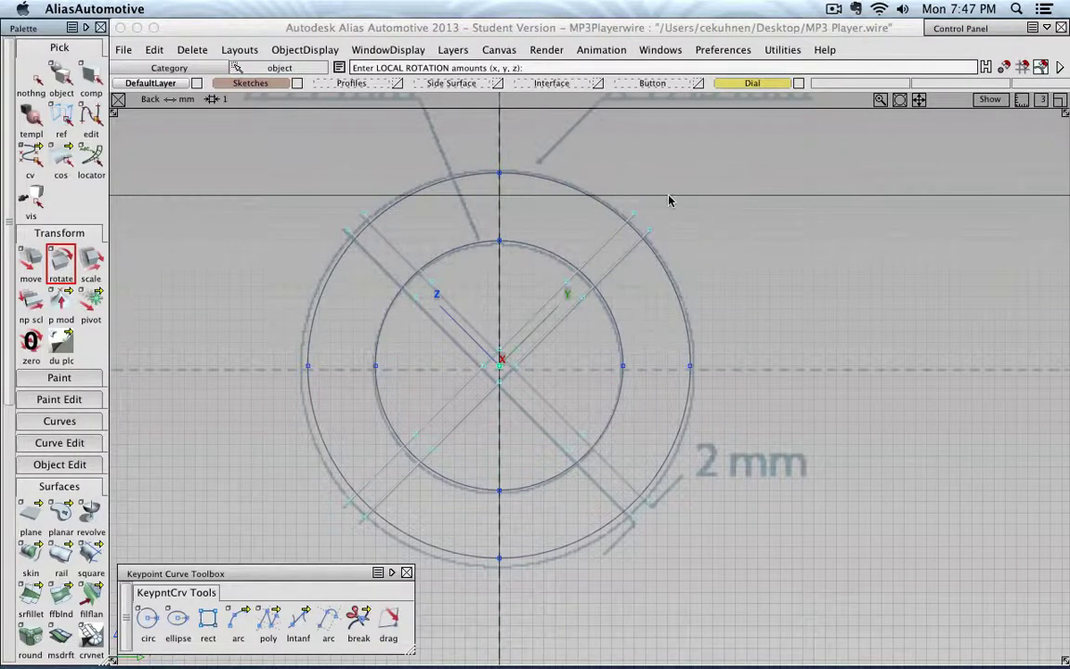
{"action": "scroll", "coordinate": [669, 200], "scroll_direction": "up", "scroll_amount": 1}
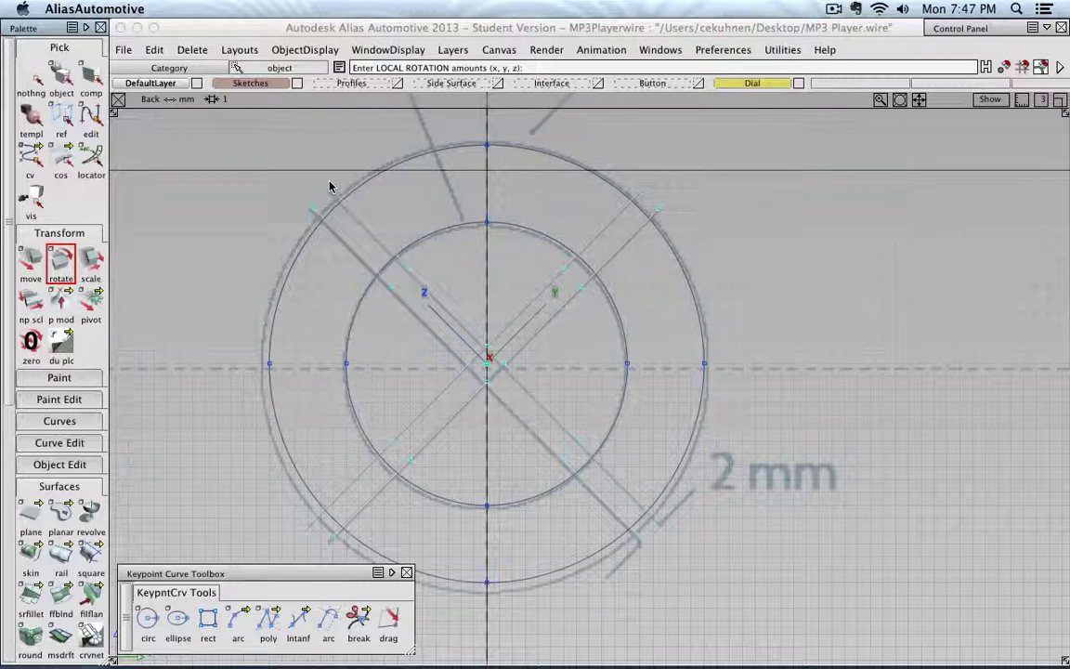
{"action": "left_click", "coordinate": [61, 77]}
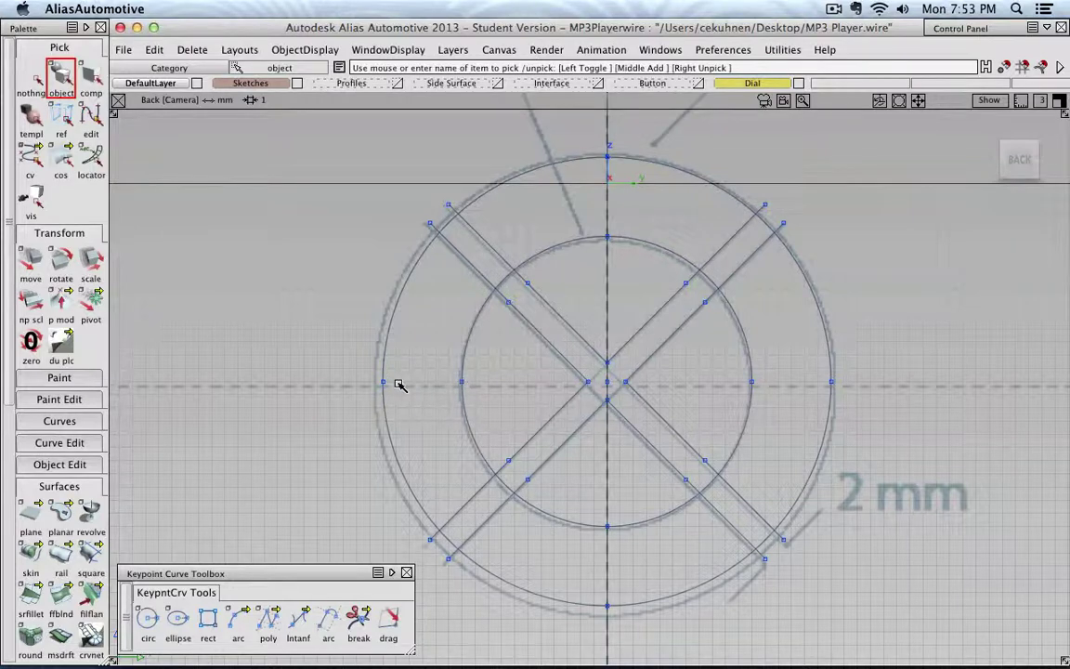
Switch to the Front view and frame the whole circle-and-cross sketch.
{"action": "left_click", "coordinate": [243, 50]}
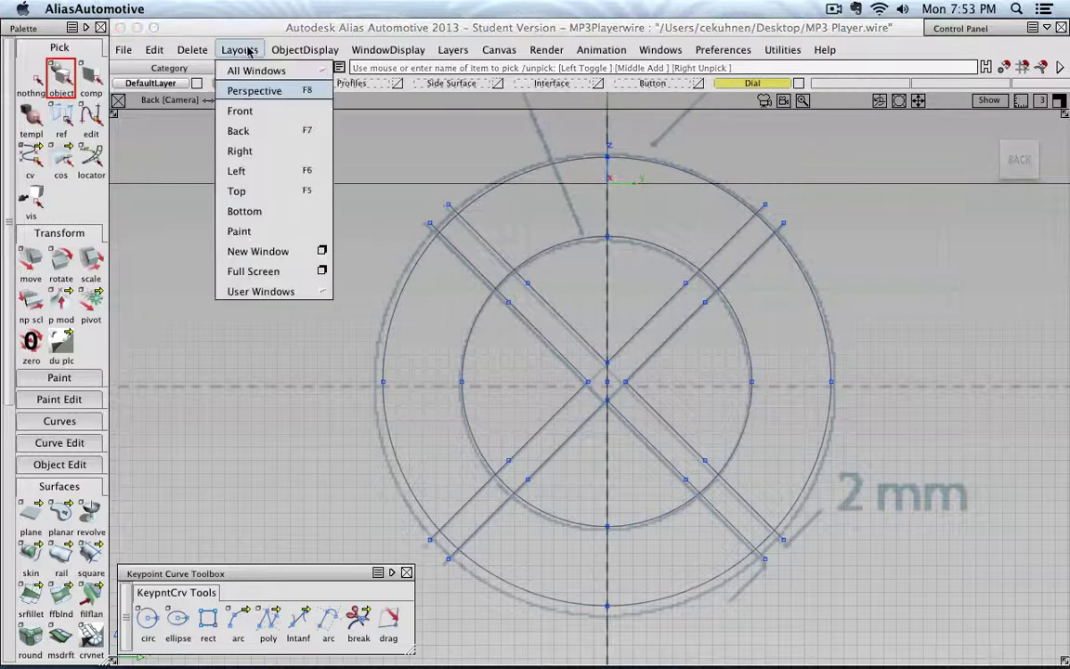
{"action": "left_click", "coordinate": [238, 128]}
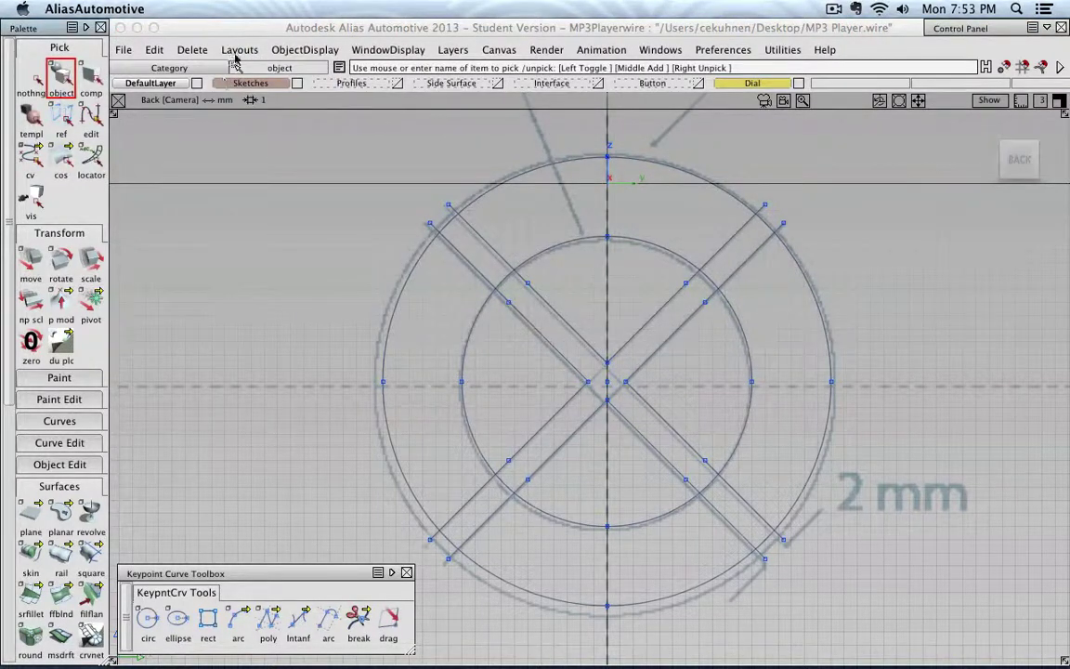
{"action": "left_click", "coordinate": [239, 50]}
{"action": "left_click", "coordinate": [263, 191]}
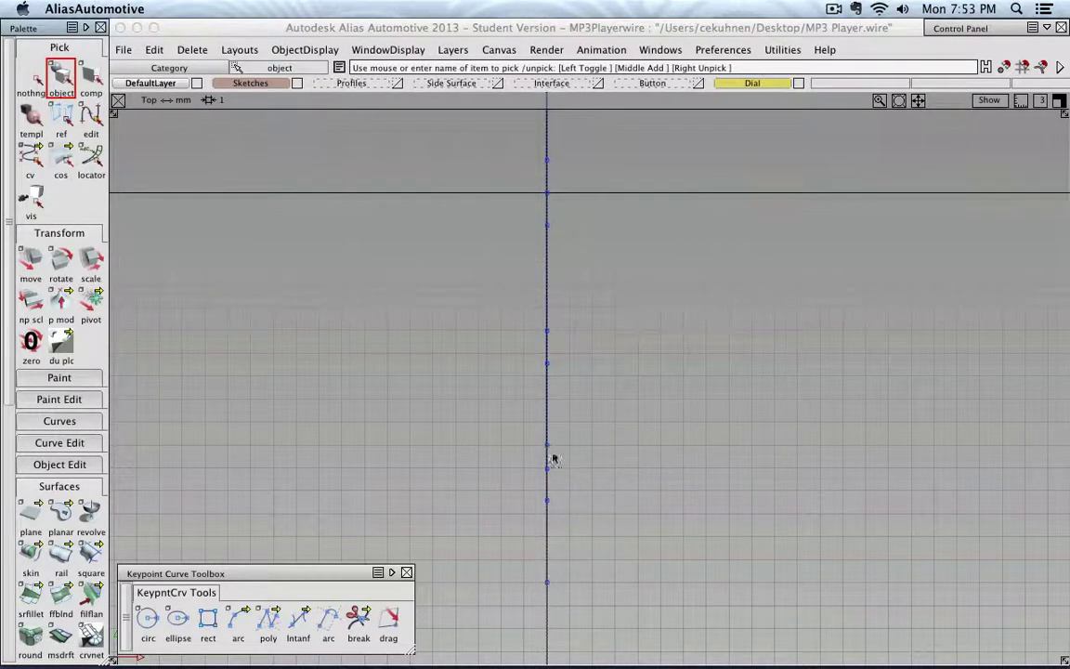
{"action": "left_click", "coordinate": [240, 50]}
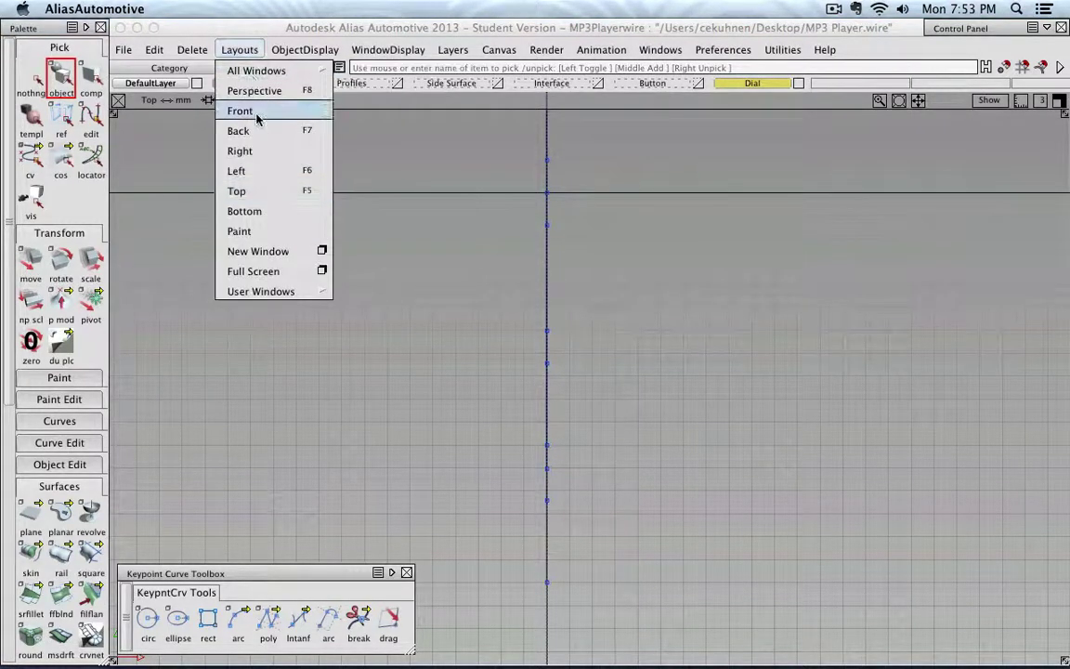
{"action": "left_click", "coordinate": [238, 111]}
{"action": "right_click_drag", "start_coordinate": [258, 119], "coordinate": [356, 298], "text": "alt+shift"}
{"action": "middle_click_drag", "start_coordinate": [215, 358], "coordinate": [520, 324], "text": "alt+shift"}
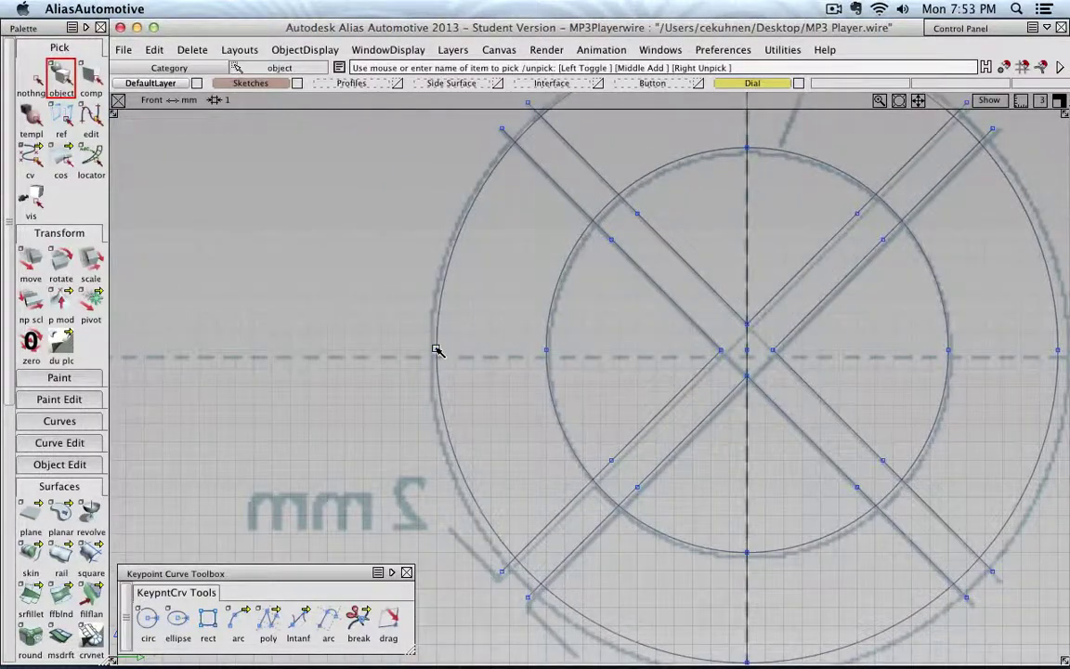
Choose a keypoint arc variant and place its first point on the outer circle at 0, 17, -15.
{"action": "left_click", "coordinate": [235, 625]}
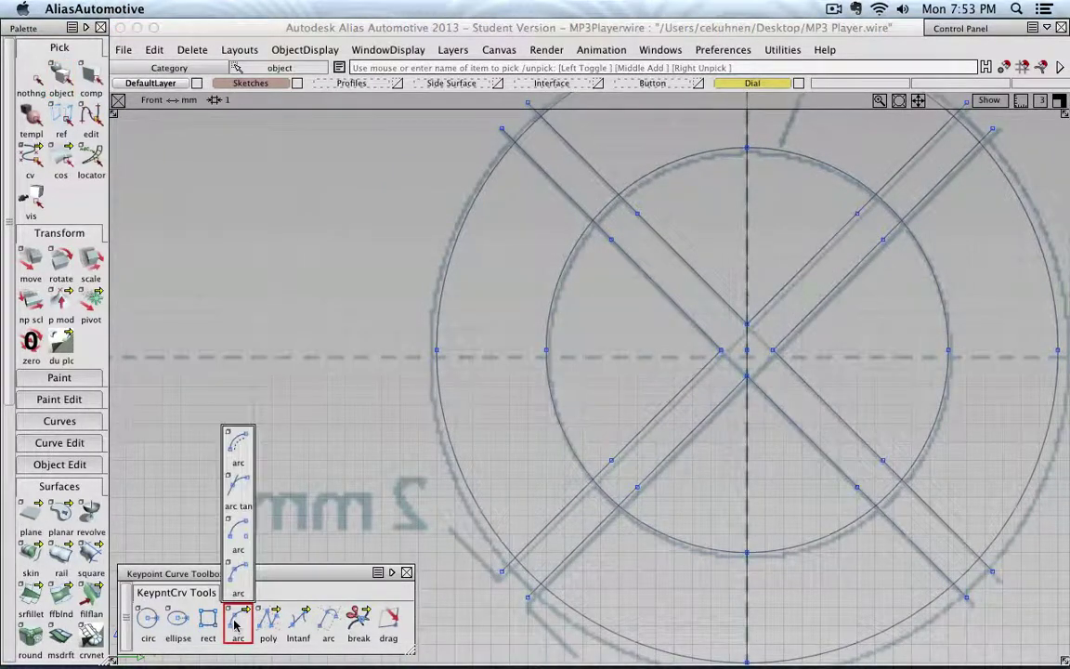
{"action": "left_click_drag", "start_coordinate": [235, 625], "coordinate": [242, 591]}
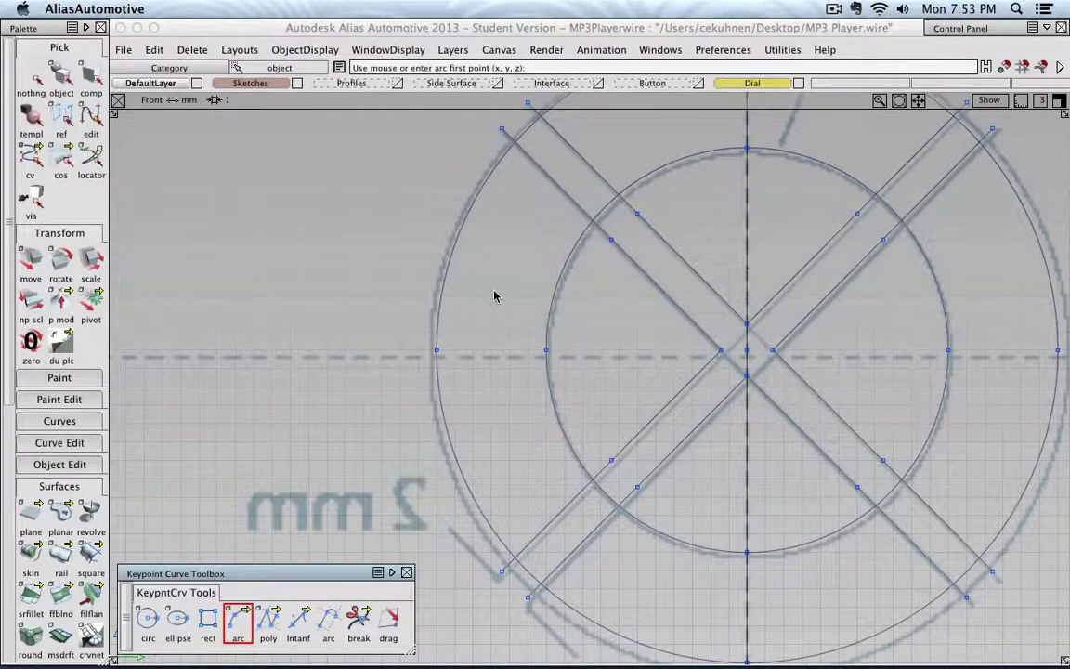
{"action": "left_click", "coordinate": [439, 353]}
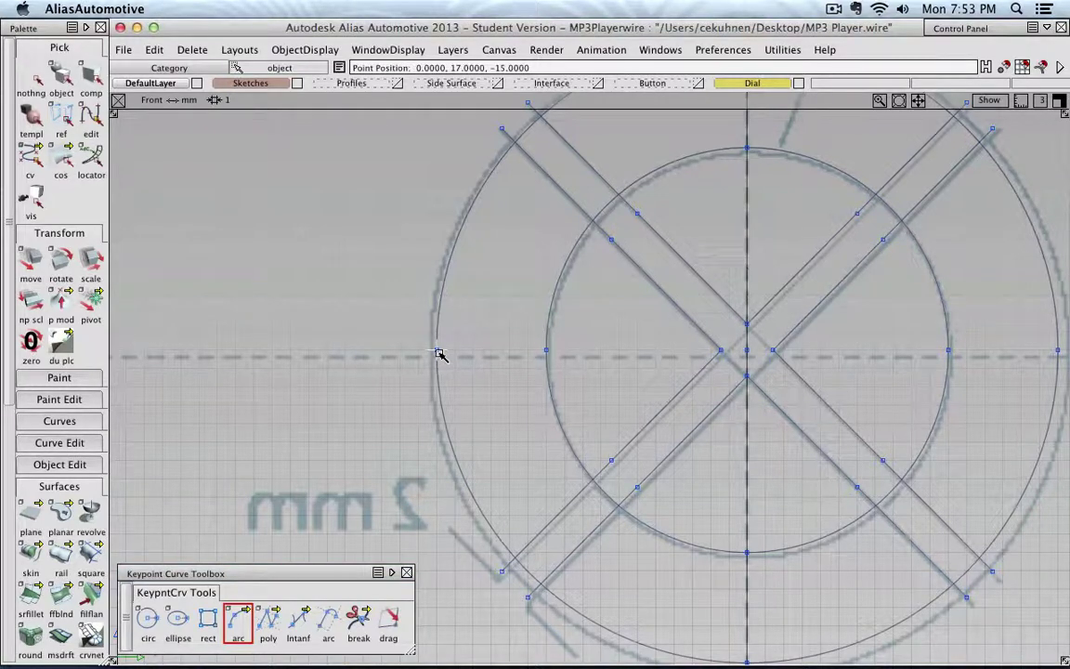
{"action": "left_click_drag", "start_coordinate": [437, 351], "coordinate": [465, 356]}
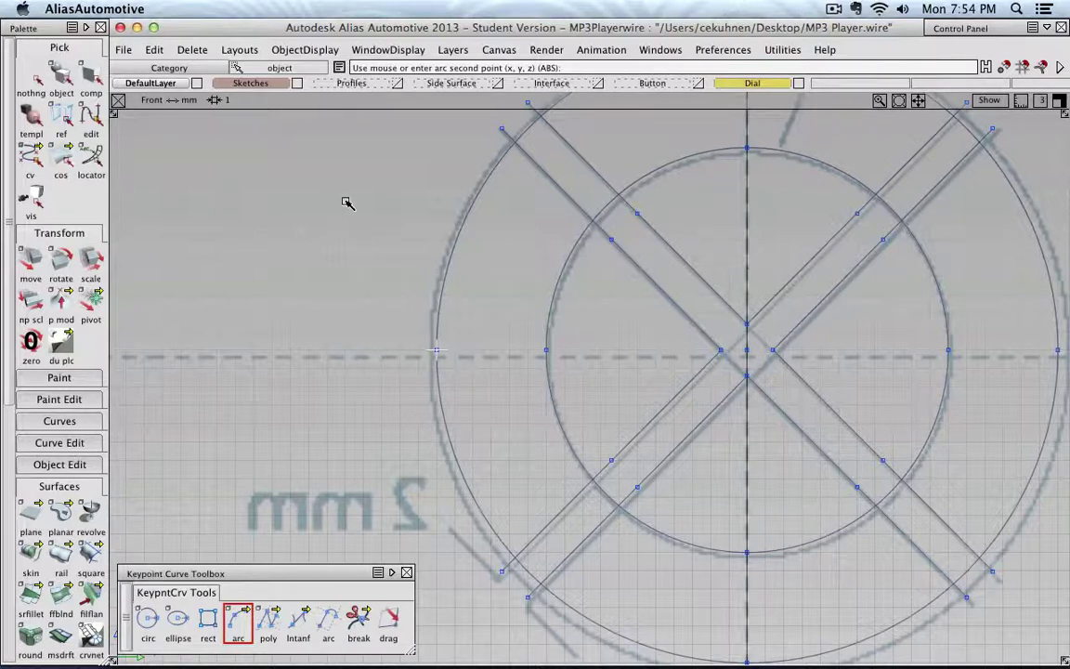
In the Top view, show the Button layer and zoom in on its green profile curve.
{"action": "left_click", "coordinate": [241, 50]}
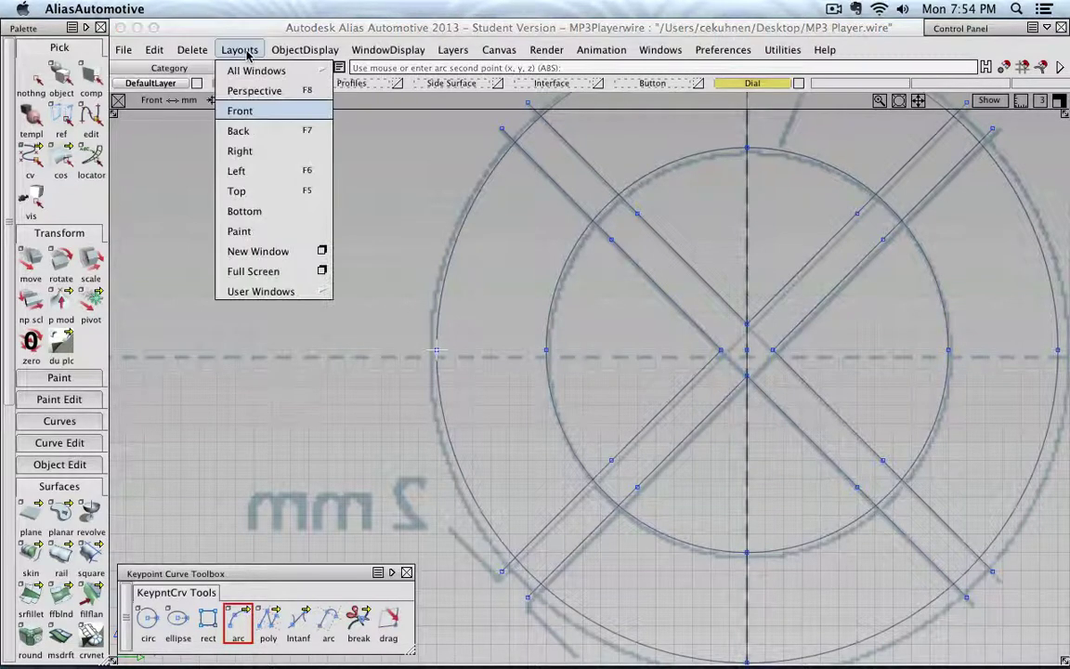
{"action": "left_click", "coordinate": [255, 190]}
{"action": "middle_click_drag", "start_coordinate": [578, 390], "coordinate": [569, 368], "text": "alt+shift"}
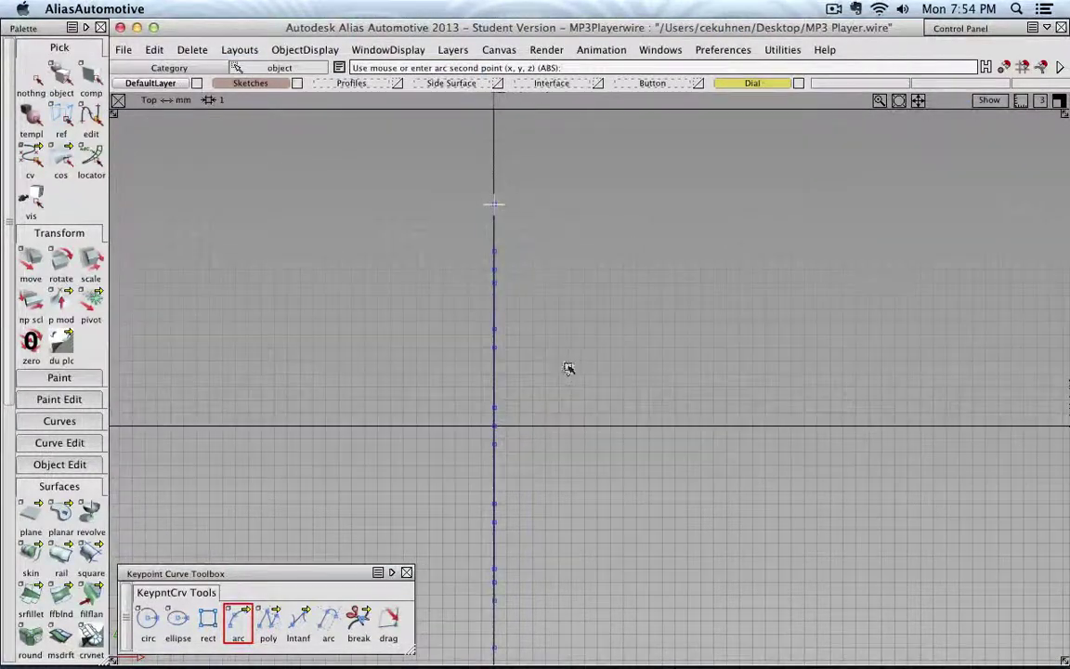
{"action": "left_click", "coordinate": [699, 84]}
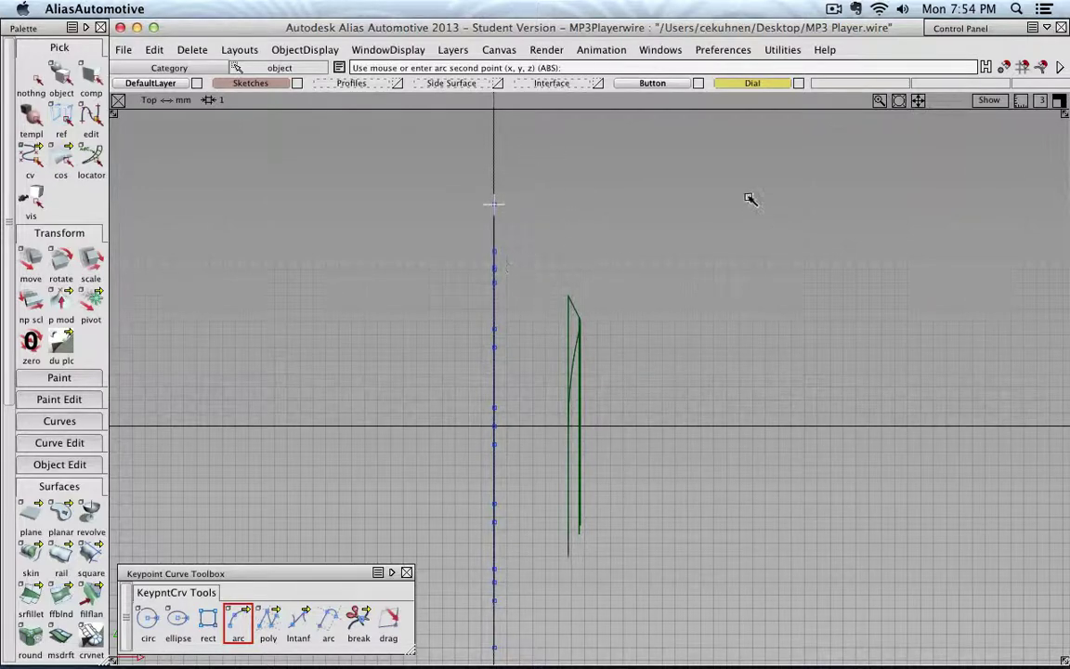
{"action": "middle_click_drag", "start_coordinate": [576, 140], "coordinate": [589, 176], "text": "alt+shift"}
{"action": "scroll", "coordinate": [561, 270], "scroll_direction": "up", "scroll_amount": 3}
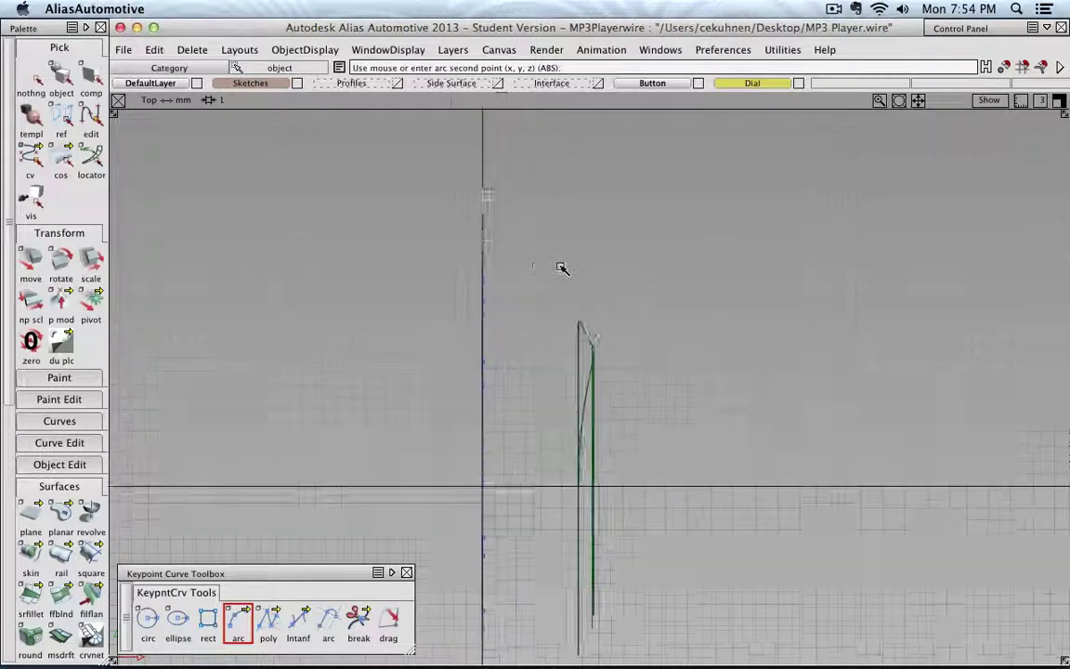
{"action": "middle_click_drag", "start_coordinate": [557, 258], "coordinate": [604, 335], "text": "alt+shift"}
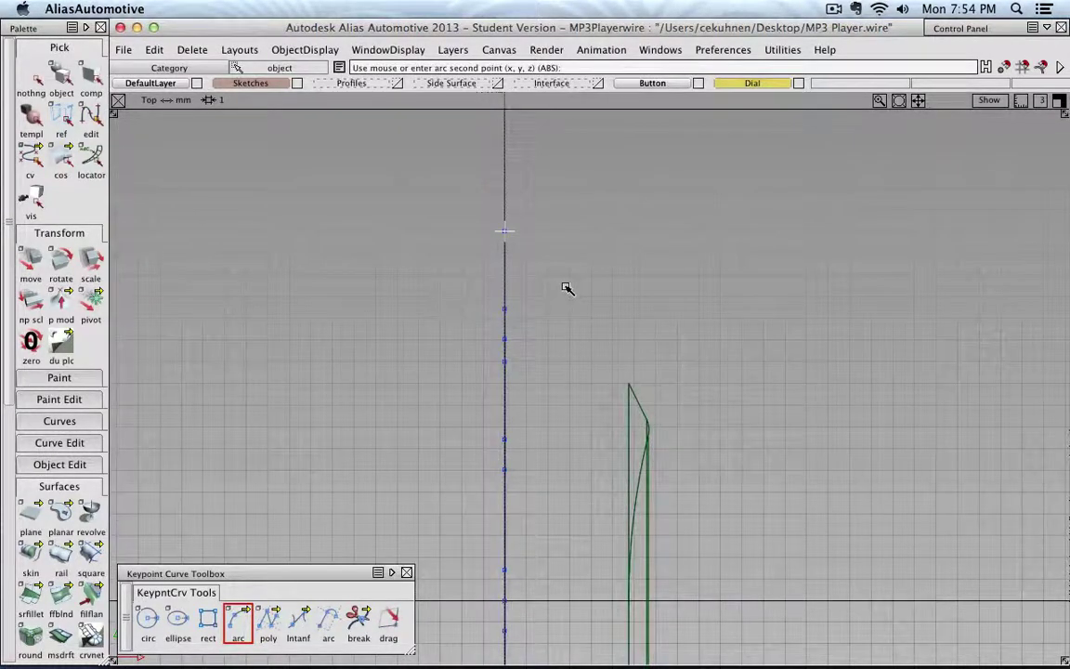
Tumble a Perspective view to check the sketch in 3D, then go back to Top.
{"action": "left_click", "coordinate": [232, 49]}
{"action": "left_click", "coordinate": [237, 88]}
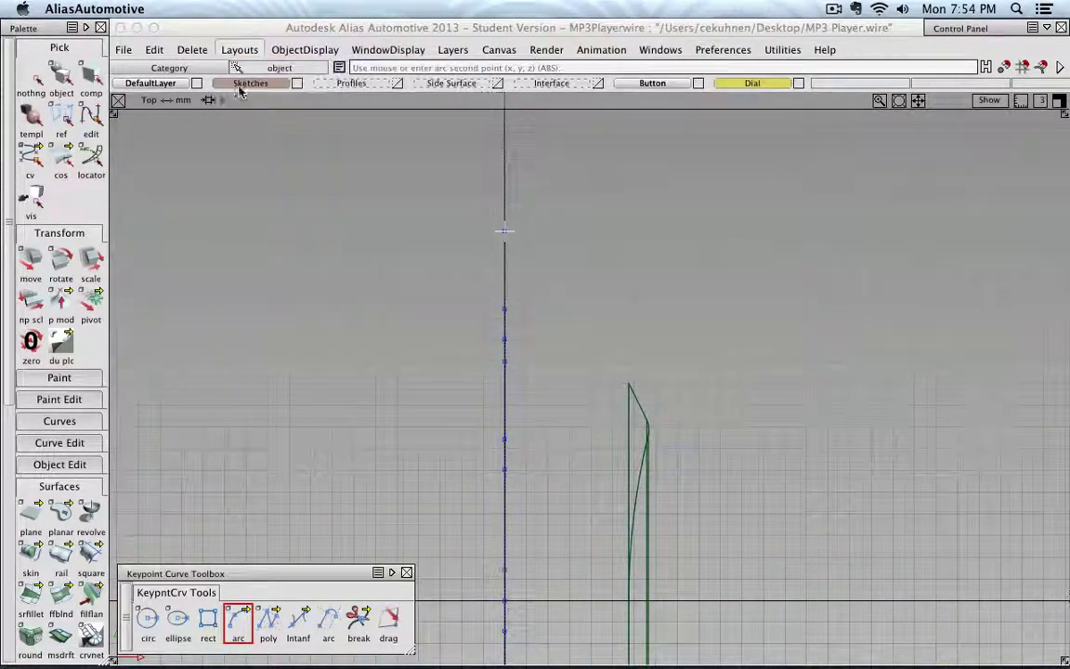
{"action": "mouse_move", "coordinate": [733, 222]}
{"action": "left_mouse_down", "text": "alt+shift"}
{"action": "mouse_move", "coordinate": [840, 352]}
{"action": "mouse_move", "coordinate": [704, 294]}
{"action": "mouse_move", "coordinate": [704, 281]}
{"action": "left_mouse_up", "text": "alt+shift"}
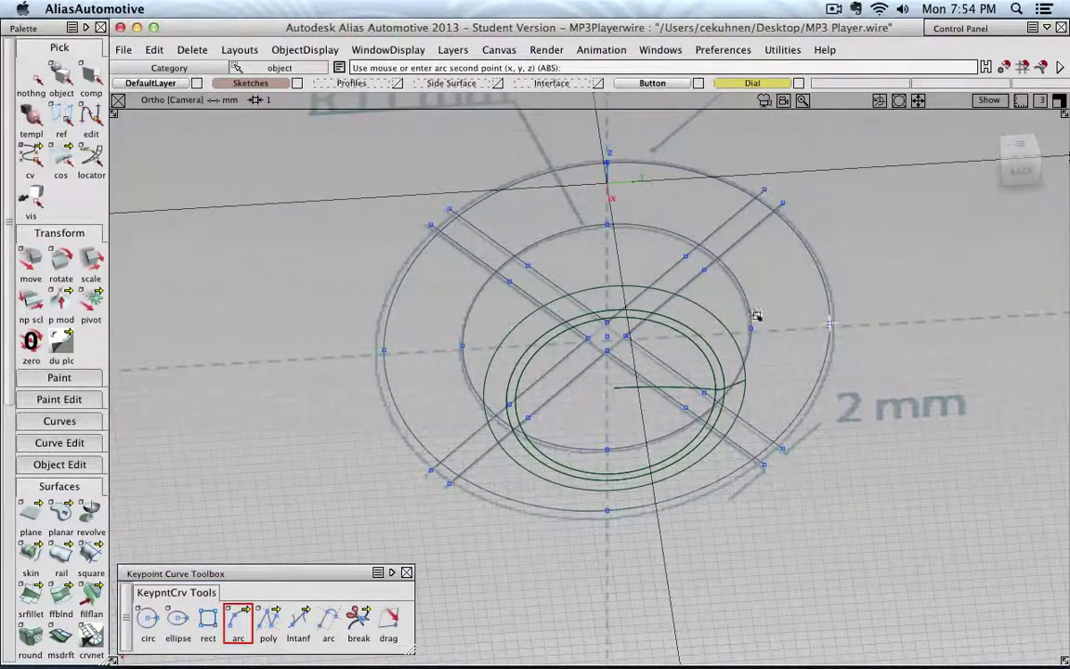
{"action": "left_click", "coordinate": [239, 49]}
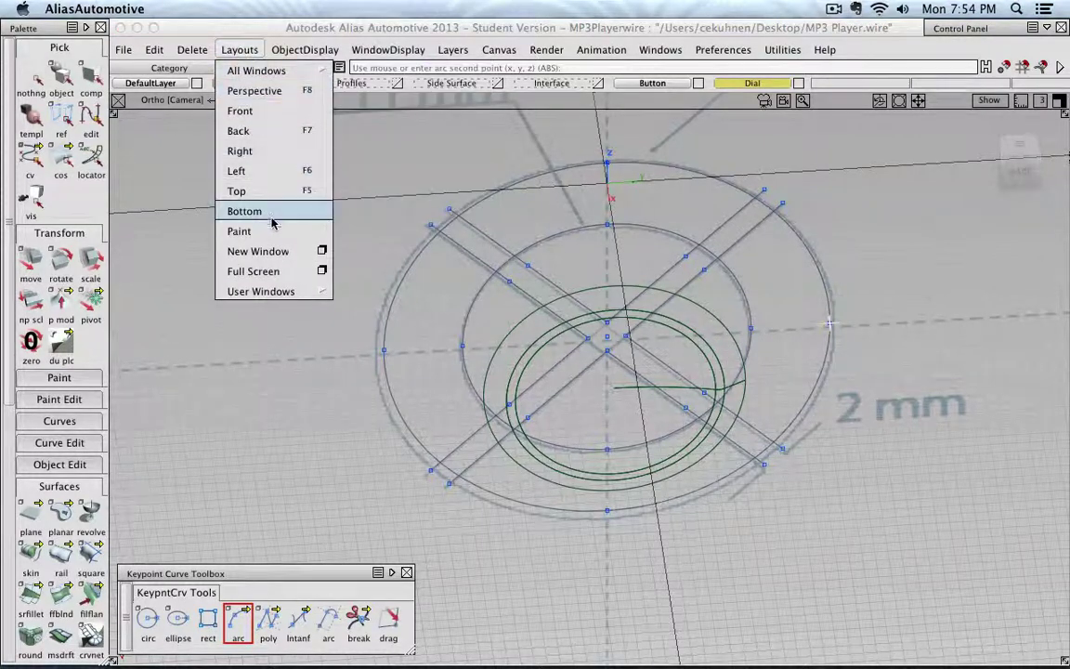
{"action": "left_click", "coordinate": [269, 191]}
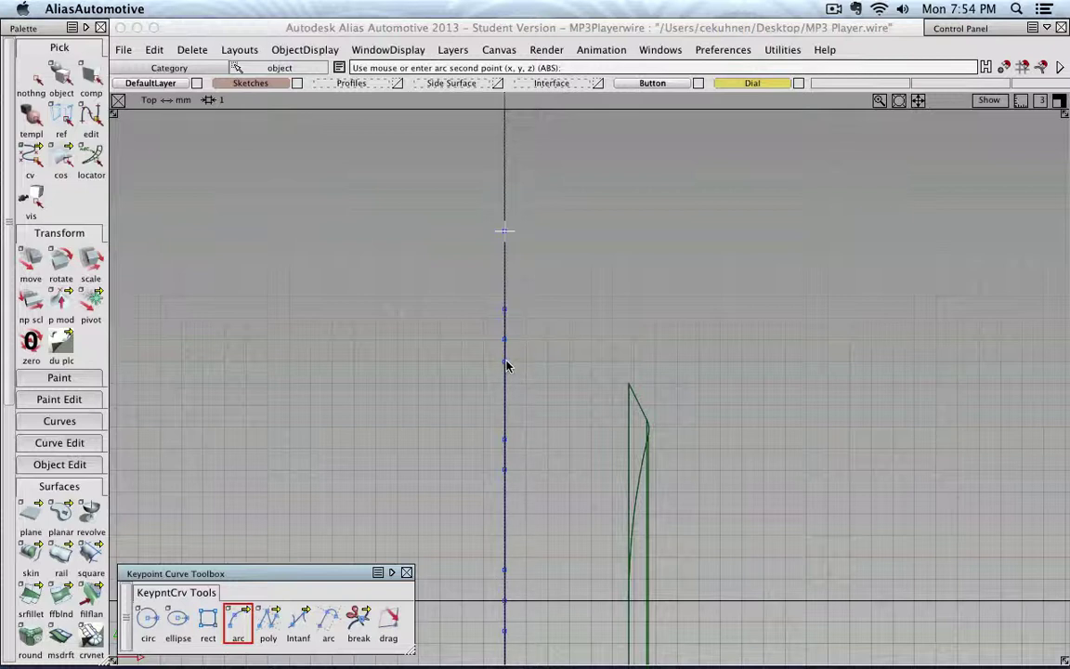
Finish the arc between the two rings by placing its second and third points in the Top view.
{"action": "left_click", "coordinate": [557, 47]}
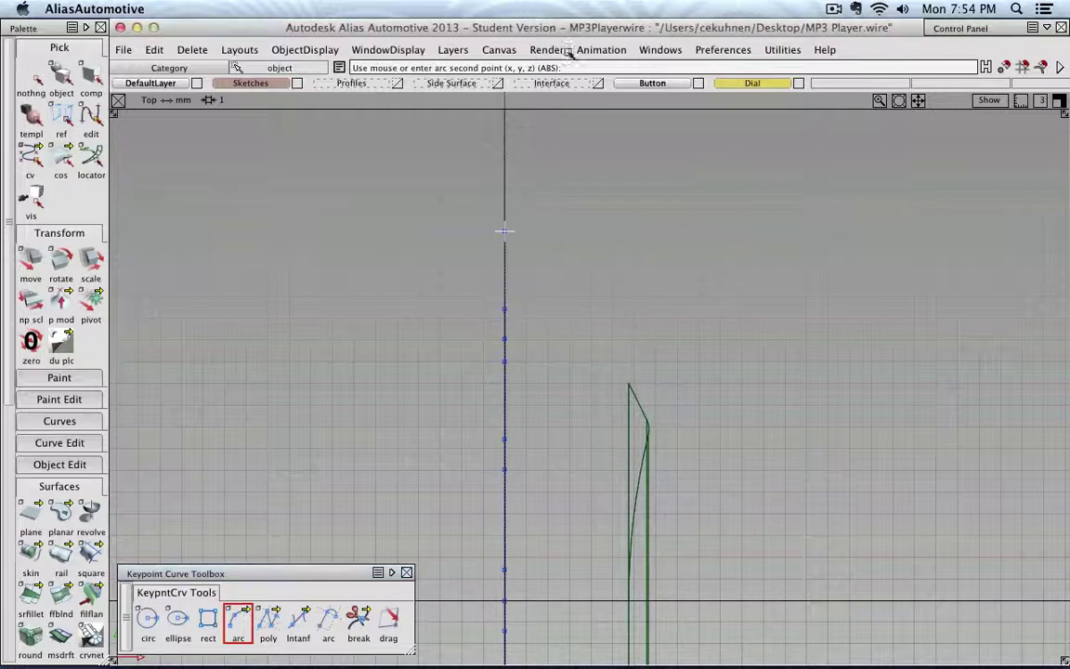
{"action": "left_click", "coordinate": [548, 298]}
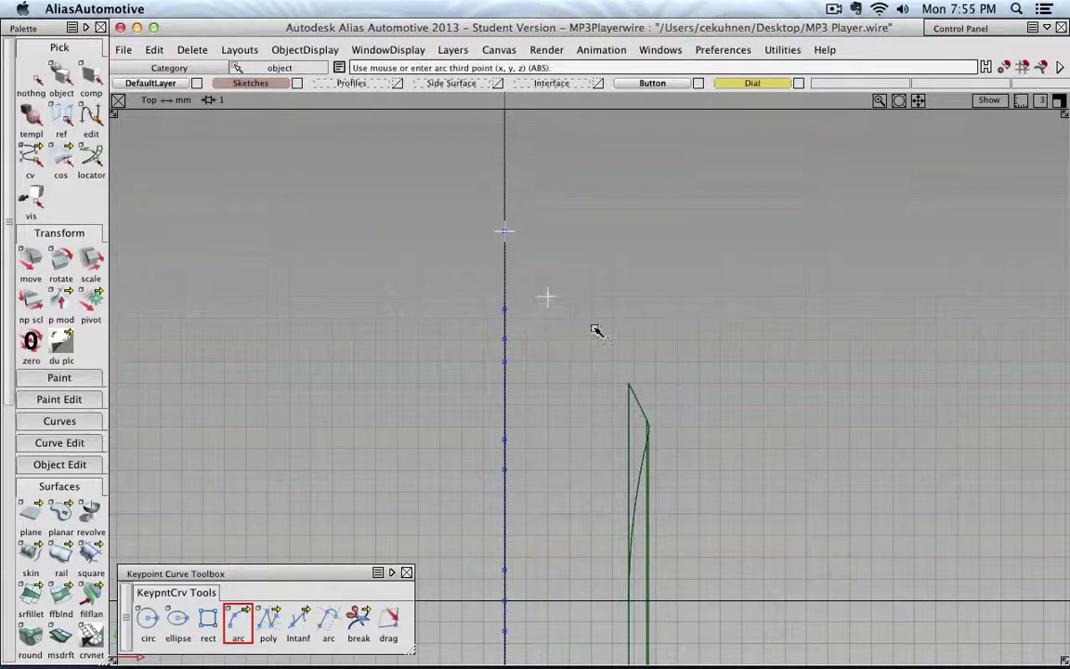
{"action": "left_click", "coordinate": [505, 362]}
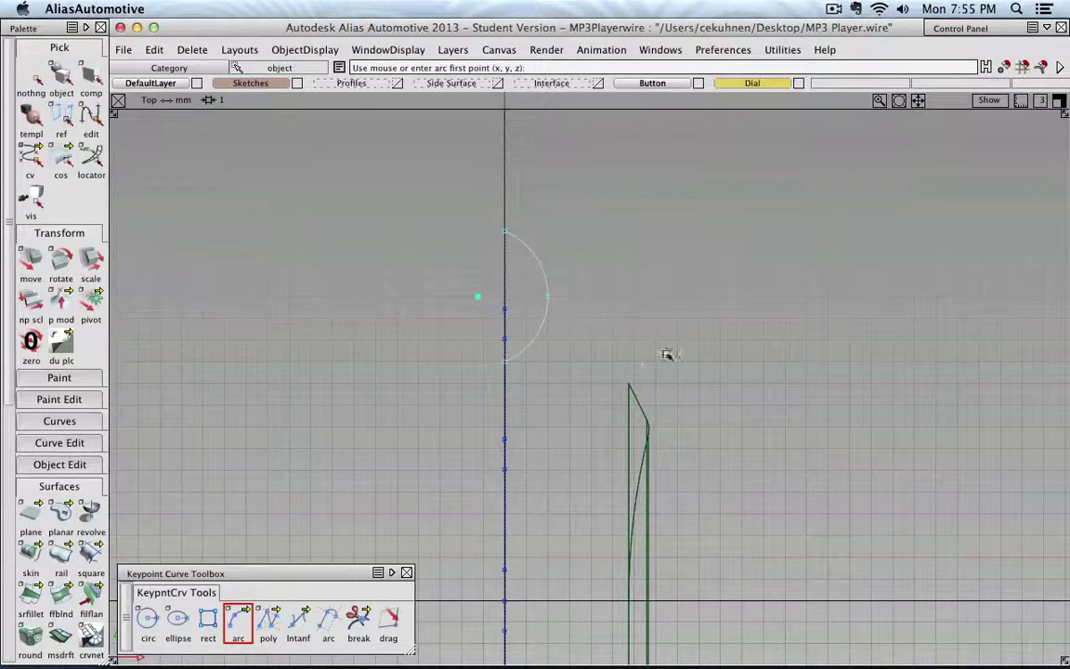
Show the dial sketch in the Perspective layout, zoomed in, with the object pick tool active.
{"action": "left_click", "coordinate": [245, 52]}
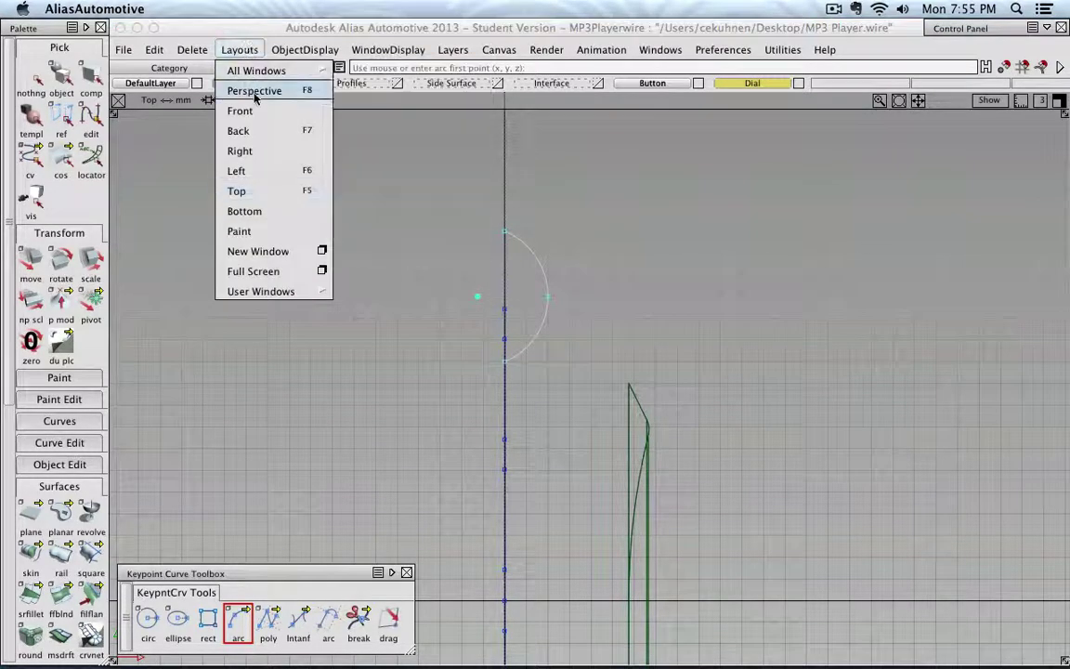
{"action": "left_click", "coordinate": [256, 91]}
{"action": "scroll", "coordinate": [787, 298], "scroll_direction": "up", "scroll_amount": 5}
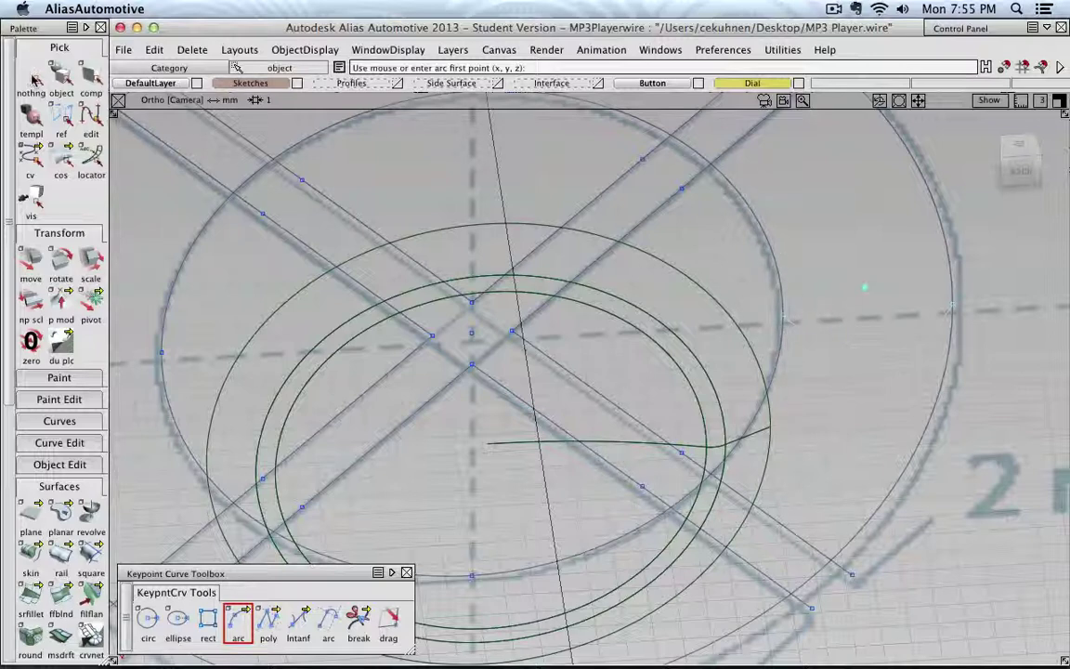
{"action": "left_click", "coordinate": [61, 76]}
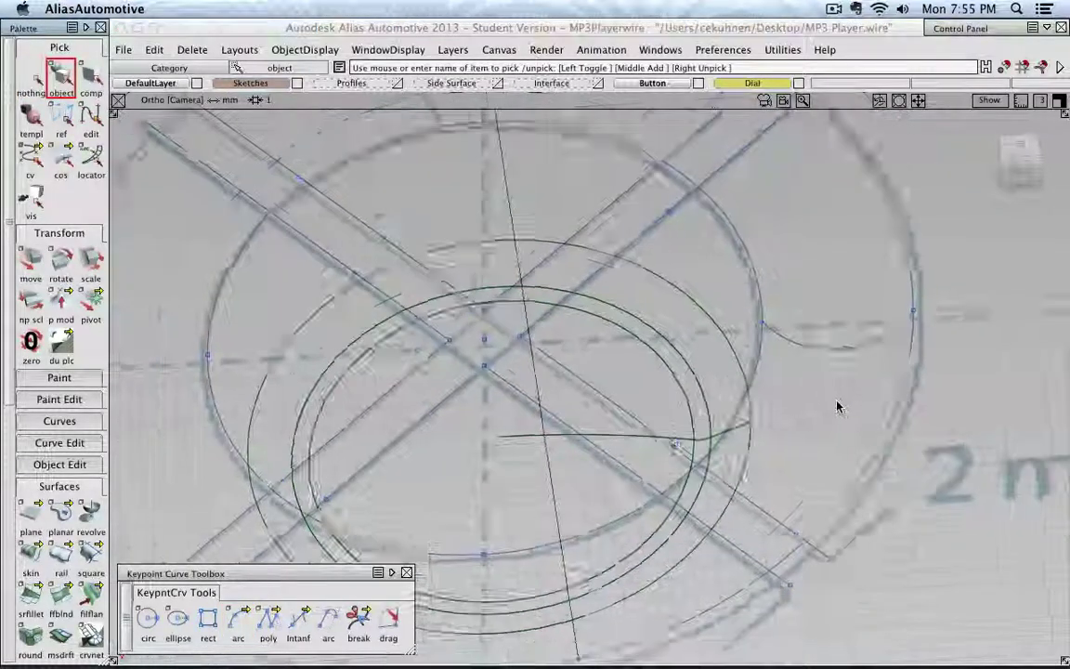